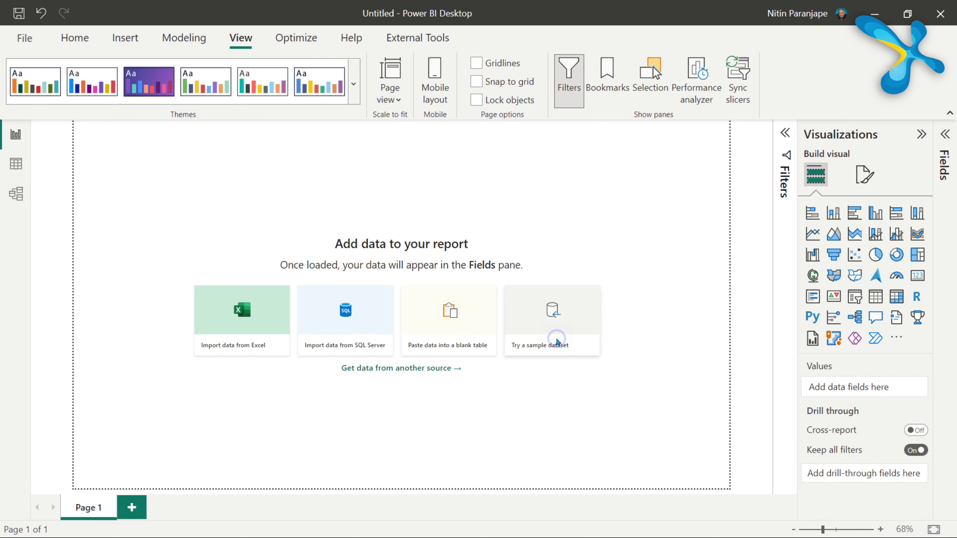
# Load the financials table from the Financial Sample dataset and return to the report canvas
pyautogui.click(555, 339)
pyautogui.click(544, 376)
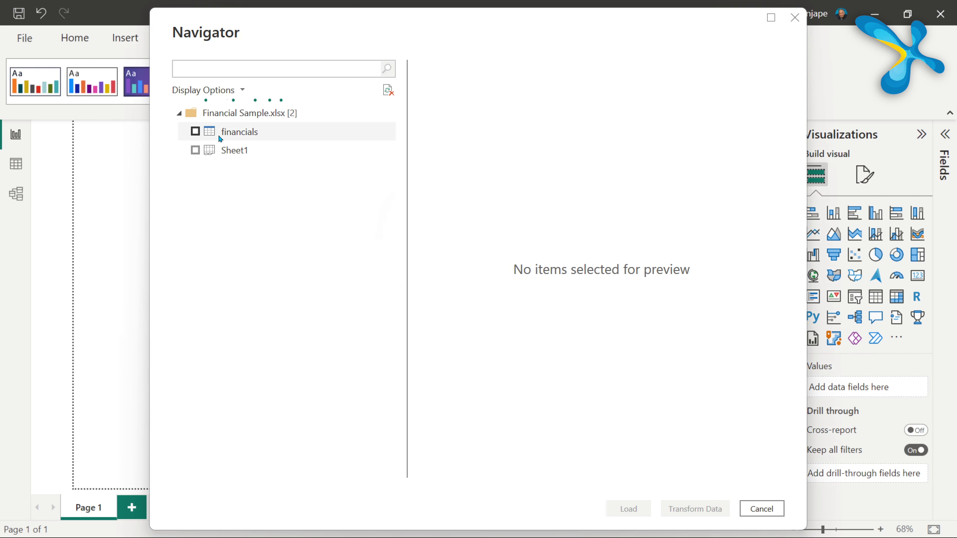
pyautogui.click(196, 131)
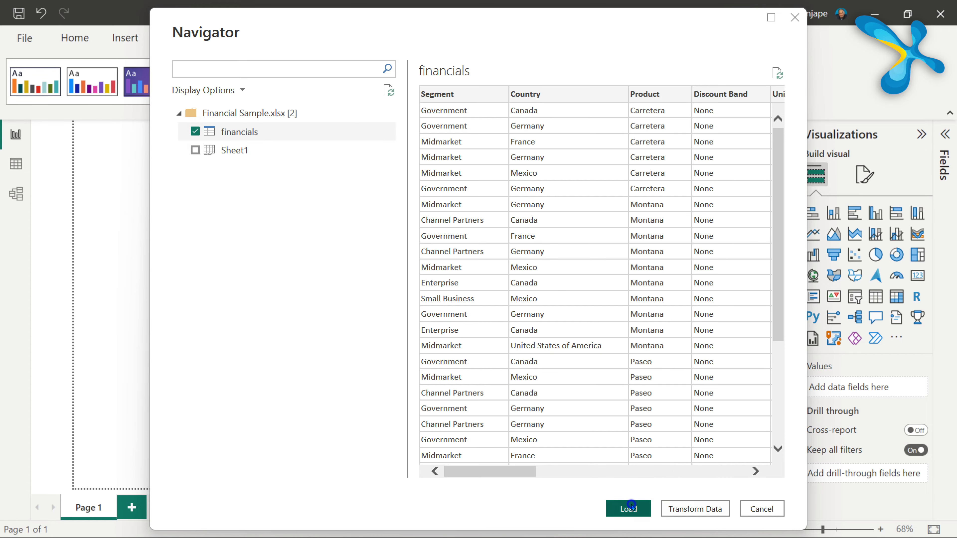
pyautogui.click(628, 509)
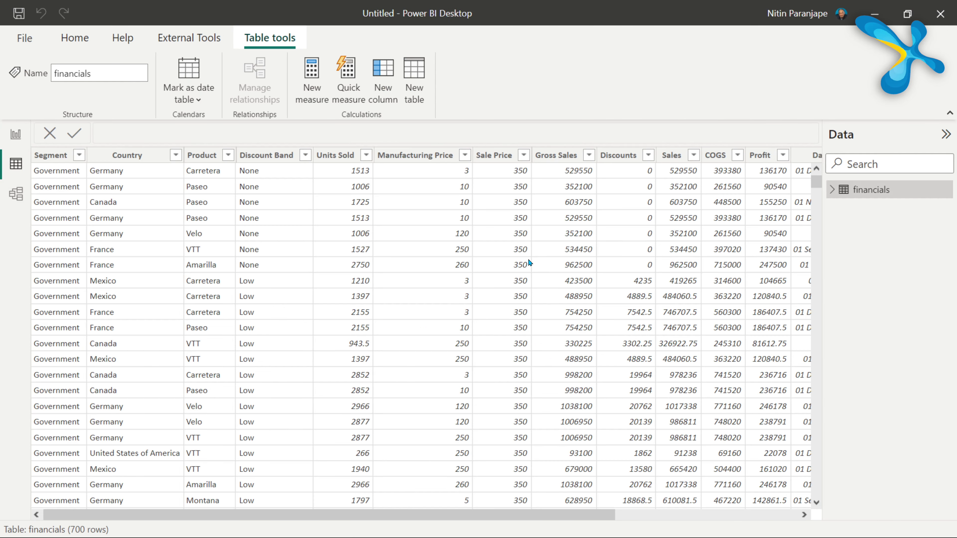
pyautogui.click(16, 134)
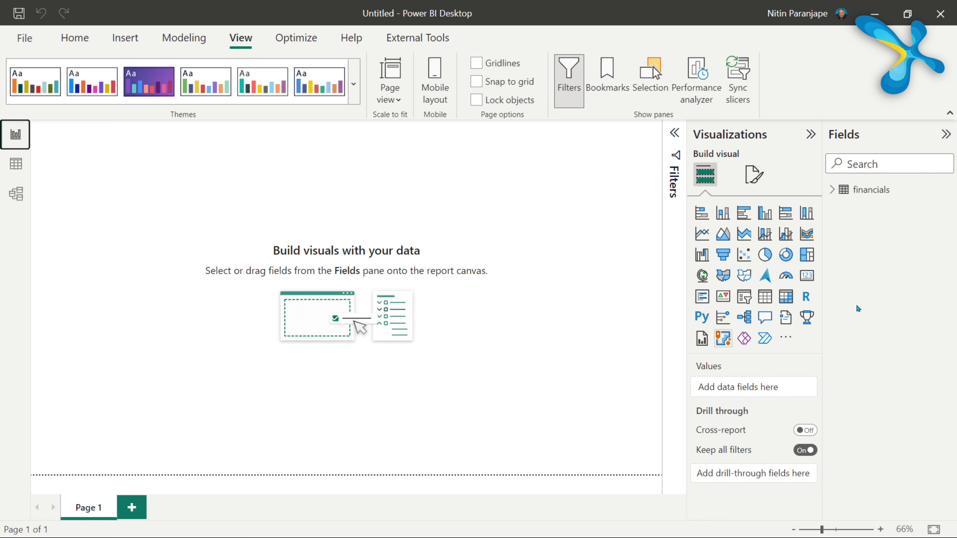
# Add a stacked column chart to the page, collapse the filters, and enlarge the chart
pyautogui.click(830, 190)
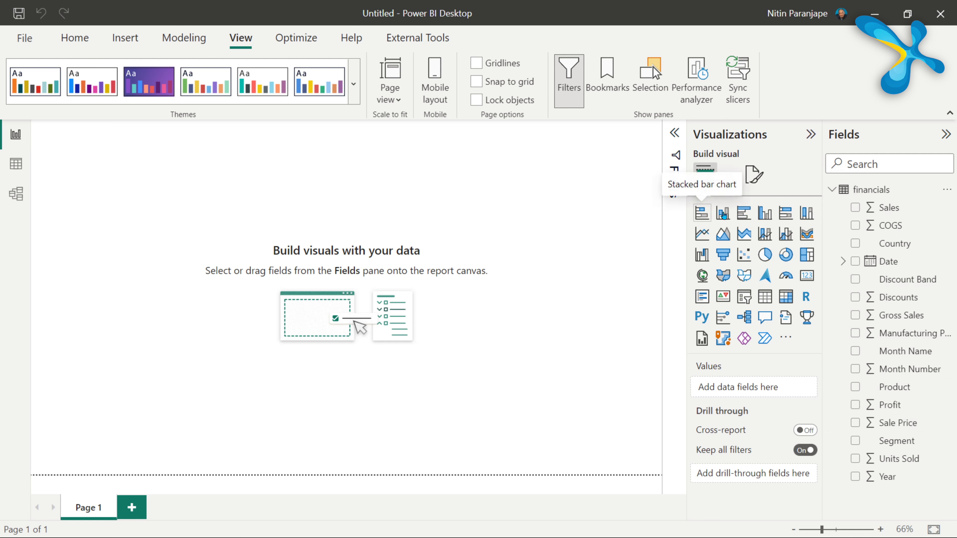
pyautogui.click(723, 214)
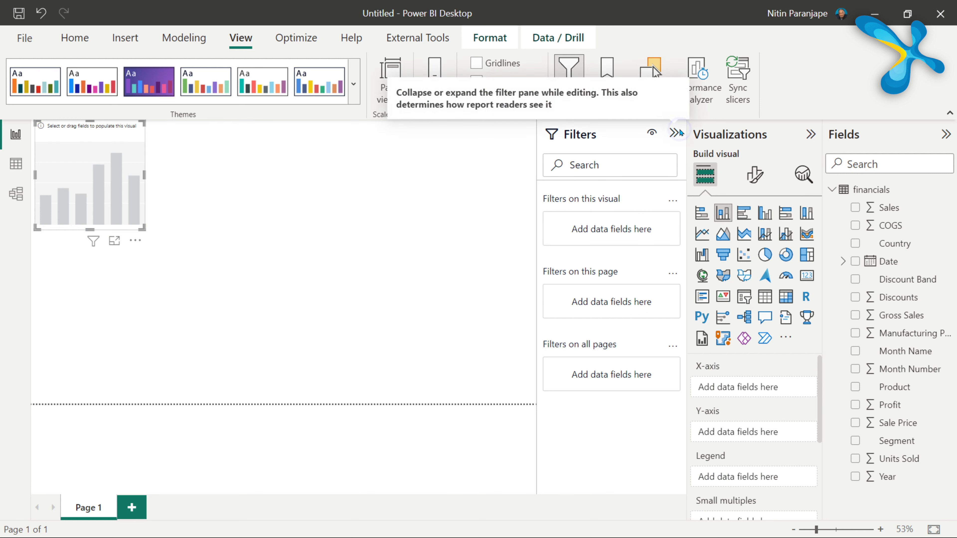
pyautogui.click(675, 133)
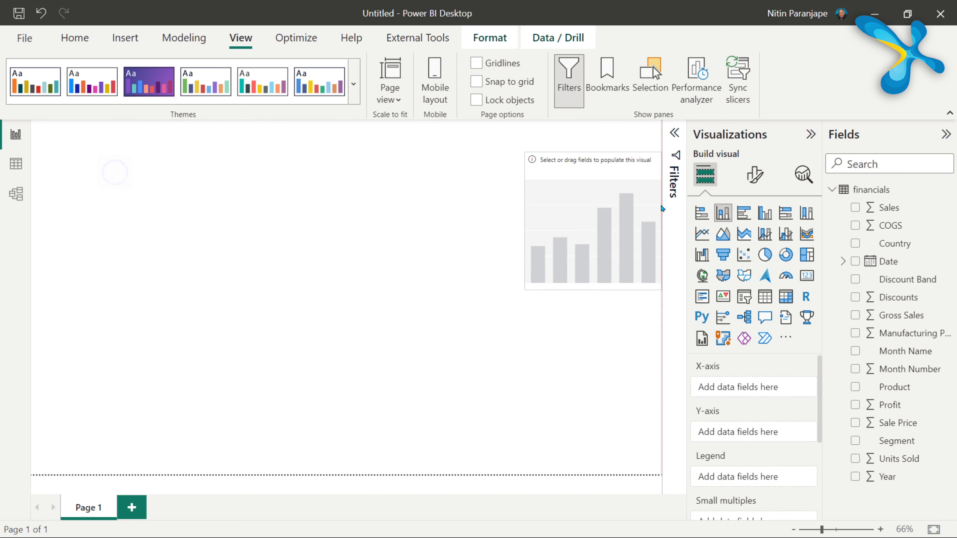
pyautogui.moveTo(526, 257); pyautogui.dragTo(406, 346)
# Plot Sales on the chart's Y-axis against Segment on the X-axis and display a column's tooltip
pyautogui.moveTo(895, 208); pyautogui.dragTo(558, 226)
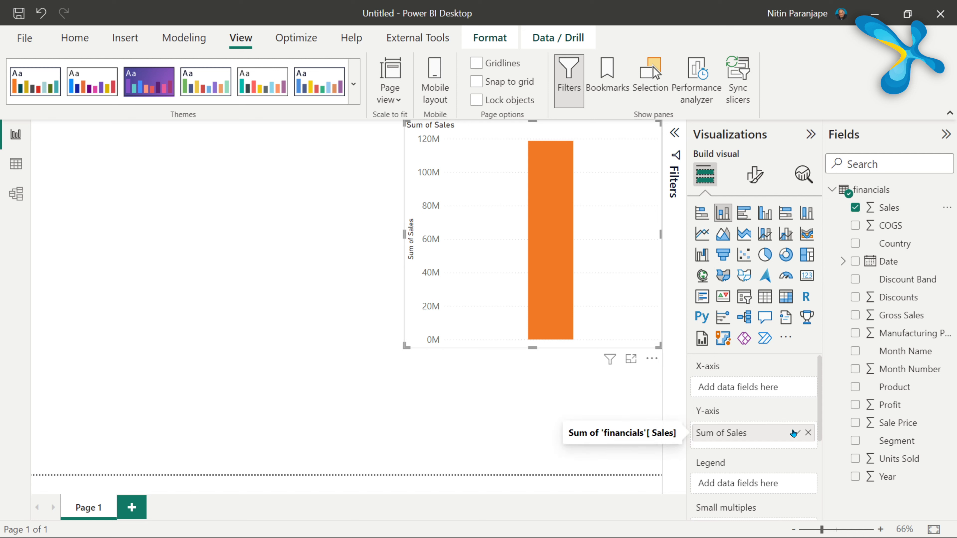
pyautogui.moveTo(863, 441); pyautogui.dragTo(731, 386)
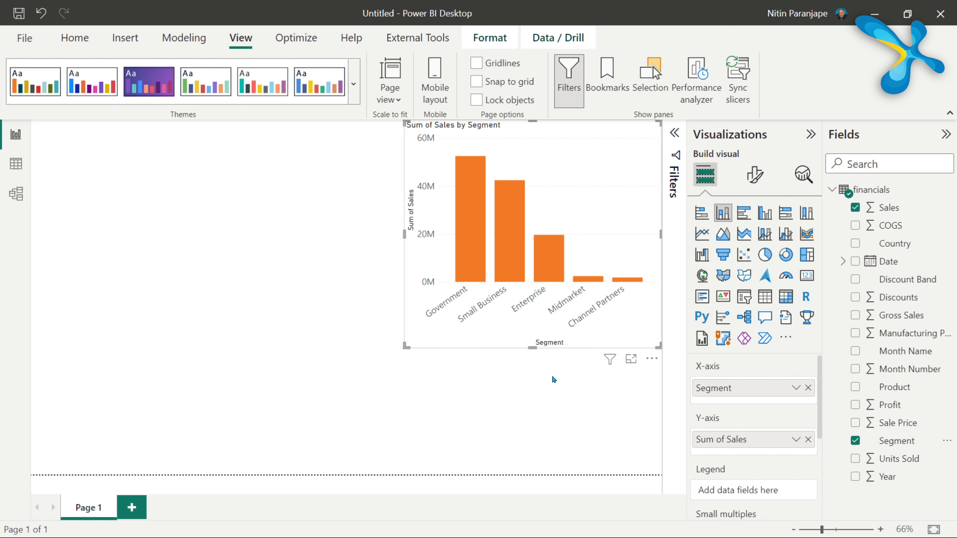
pyautogui.moveTo(514, 257)
# Open the global preview features in the options and check that Modern visual tooltips is enabled
pyautogui.hotkey('ctrl', 'o')
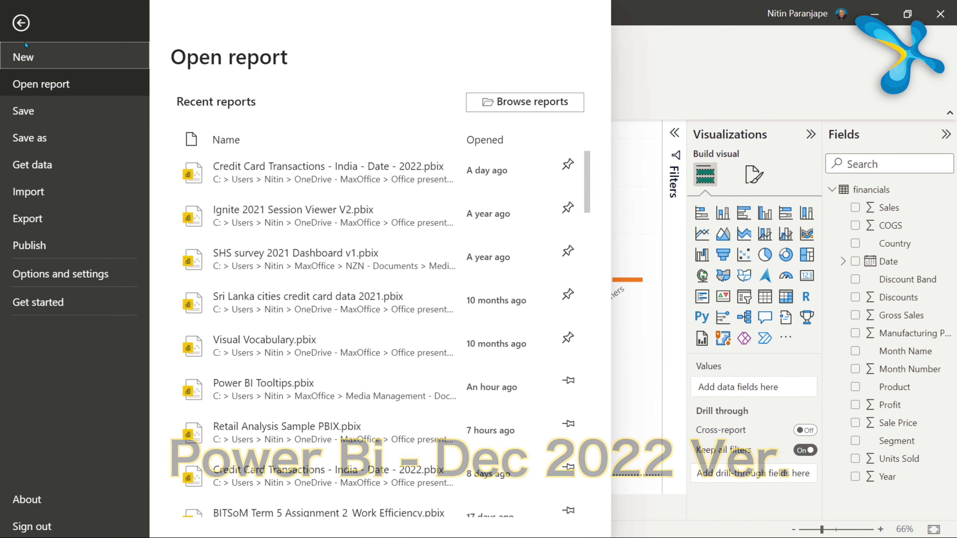
pyautogui.click(45, 274)
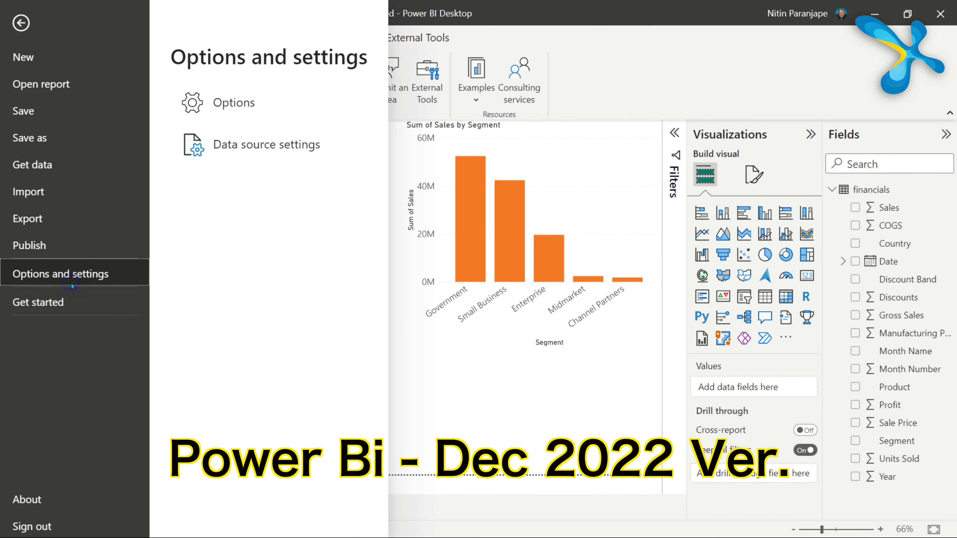
pyautogui.press('Escape')
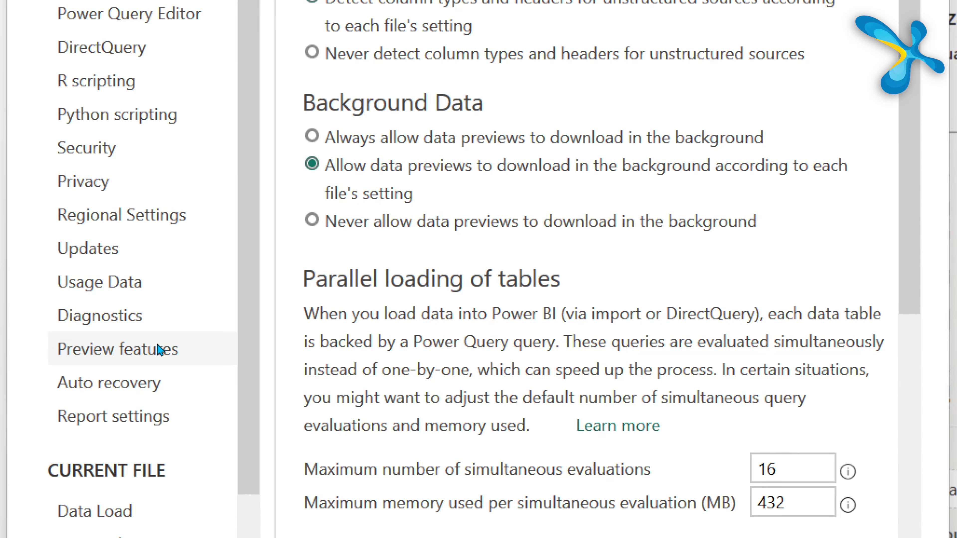
pyautogui.click(160, 350)
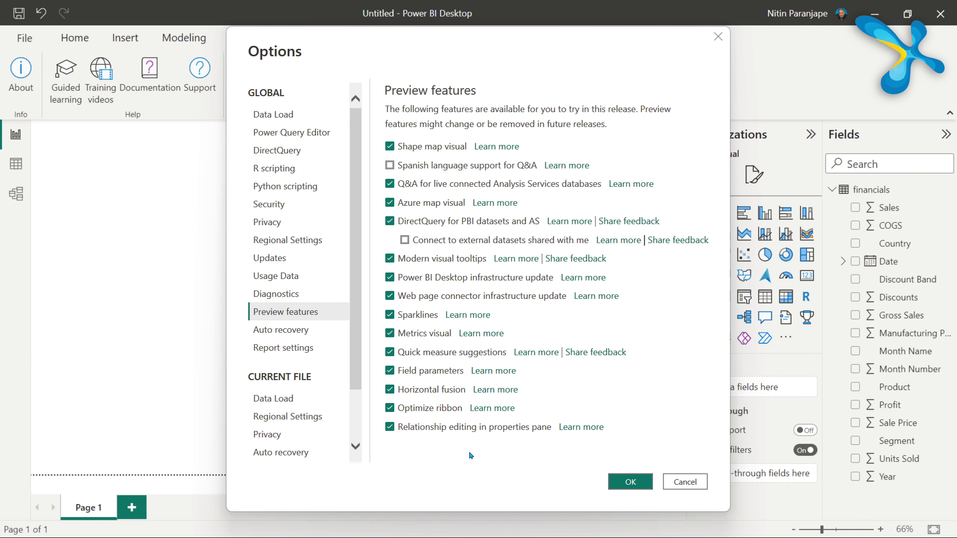
# Check the modern visual tooltips setting in the current file's report settings and accept the options
pyautogui.click(355, 435)
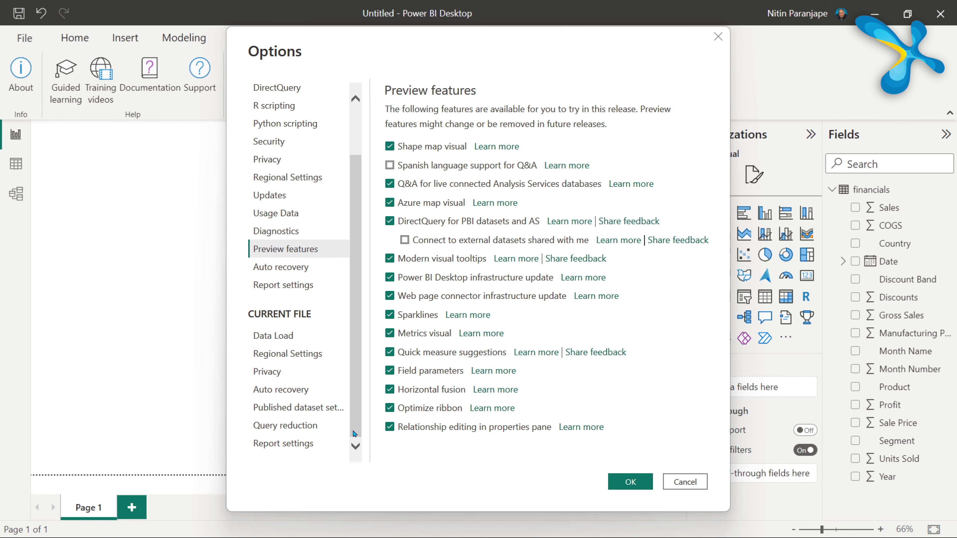
pyautogui.click(306, 445)
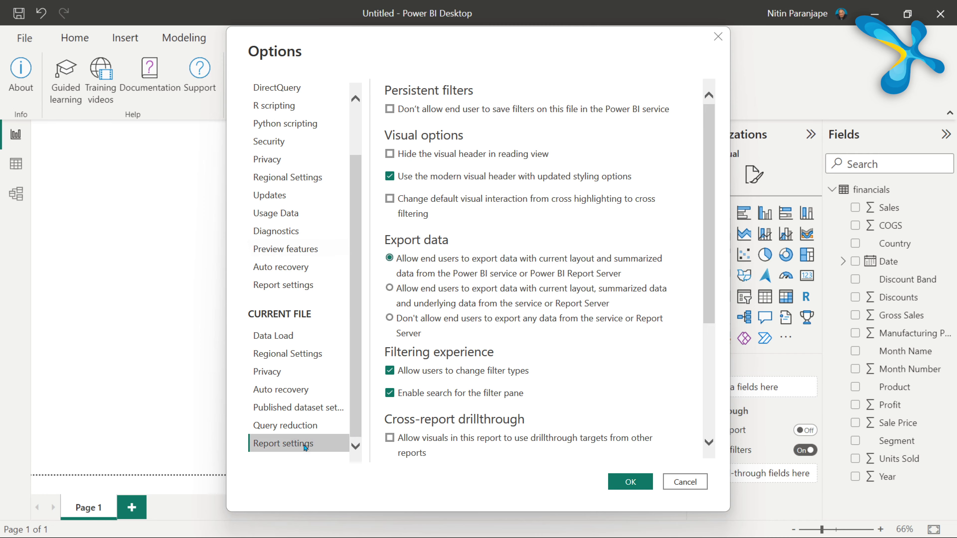
pyautogui.scroll(-5, 515, 333)
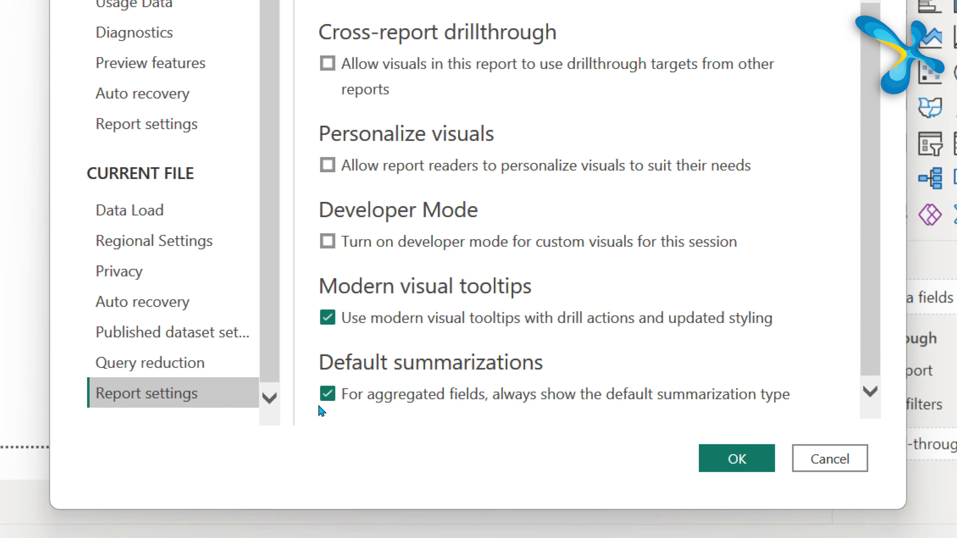
pyautogui.click(725, 458)
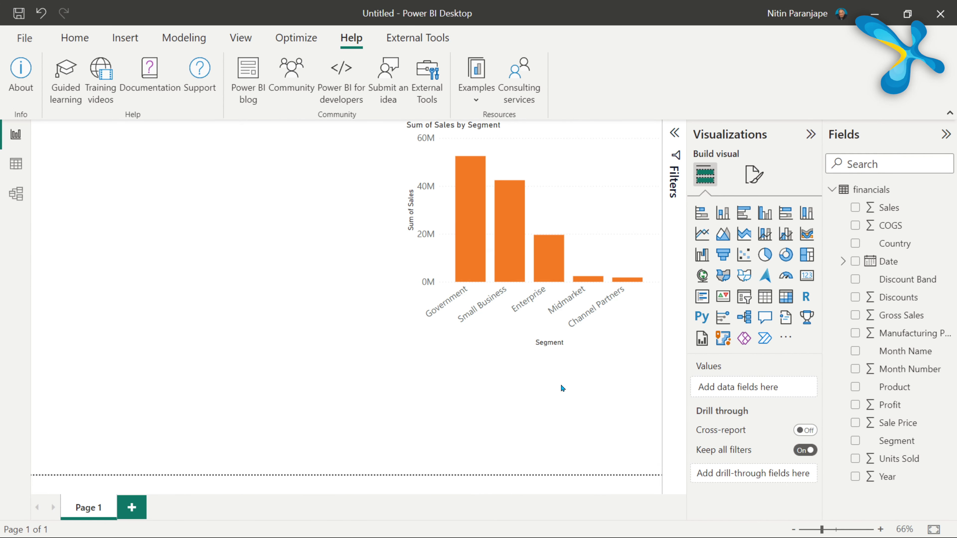
# Add Sale Price to the column chart's tooltip fields and display a column's tooltip
pyautogui.click(613, 326)
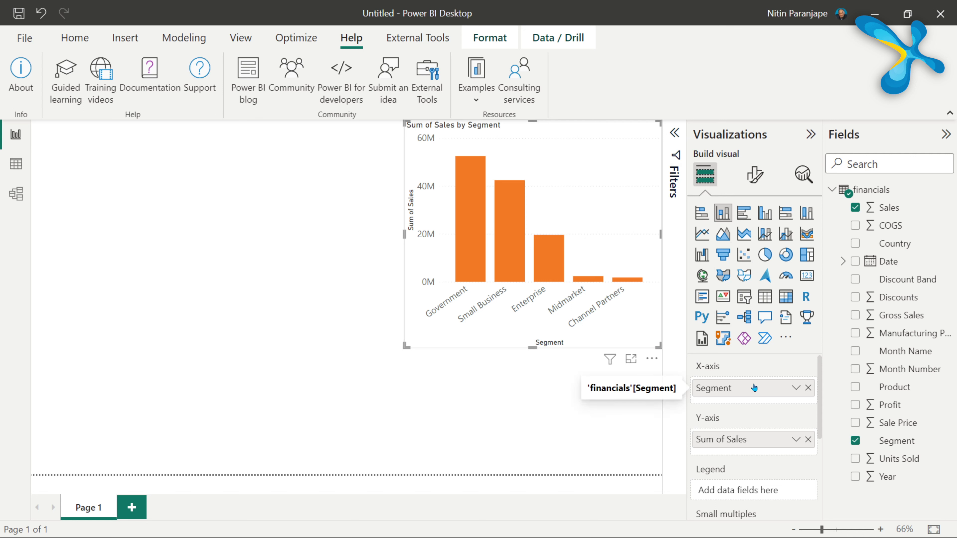
pyautogui.scroll(-3, 799, 473)
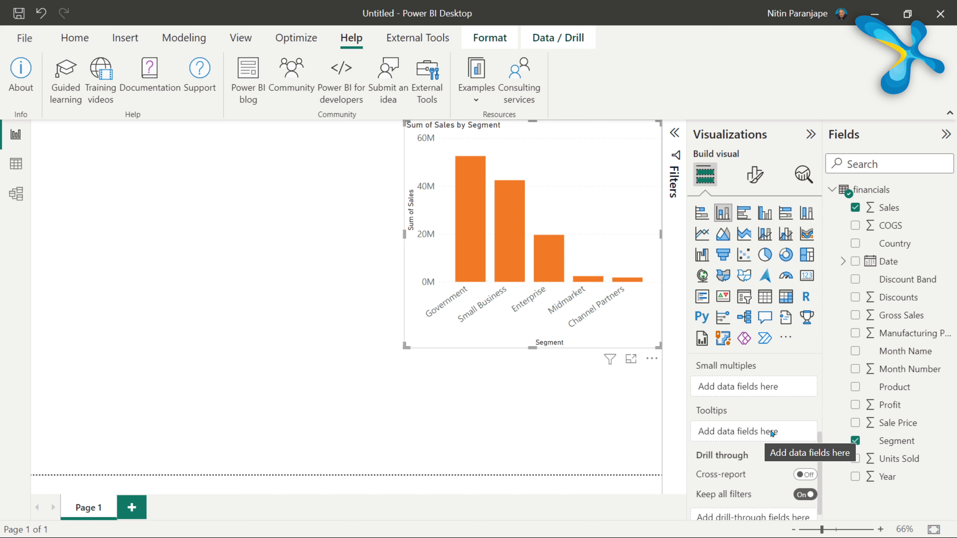
pyautogui.moveTo(886, 425); pyautogui.dragTo(750, 431)
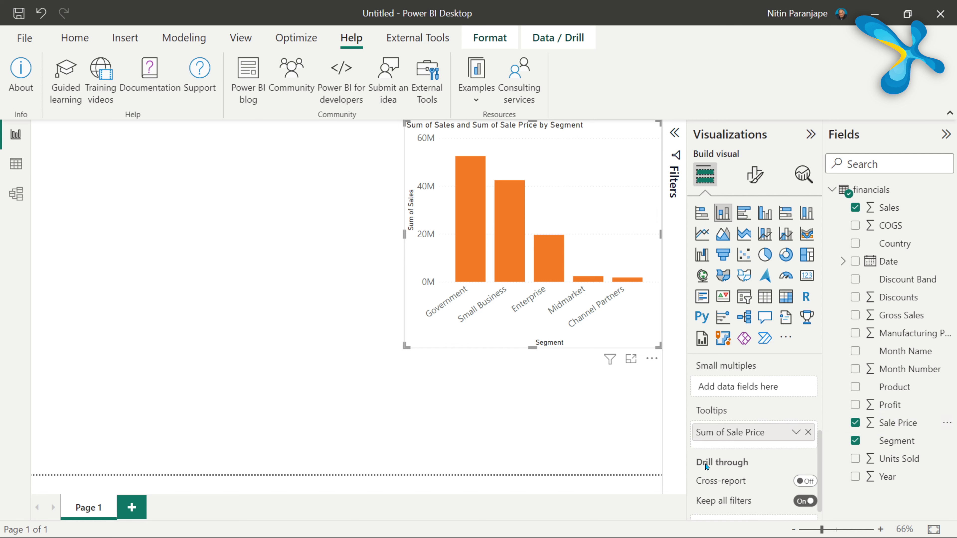
pyautogui.moveTo(549, 270)
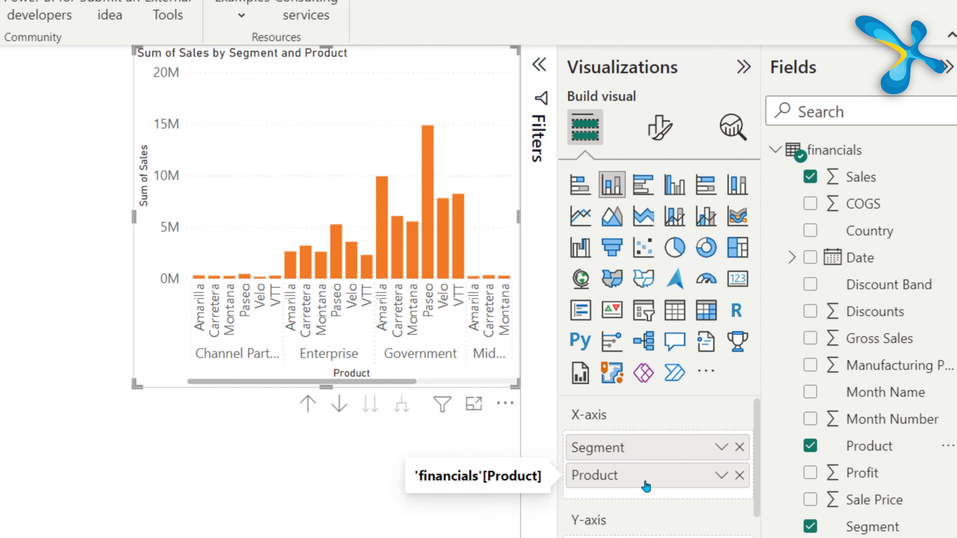
# Drill the Segment and Product chart up to the Segment level and display the Government column's tooltip
pyautogui.click(308, 404)
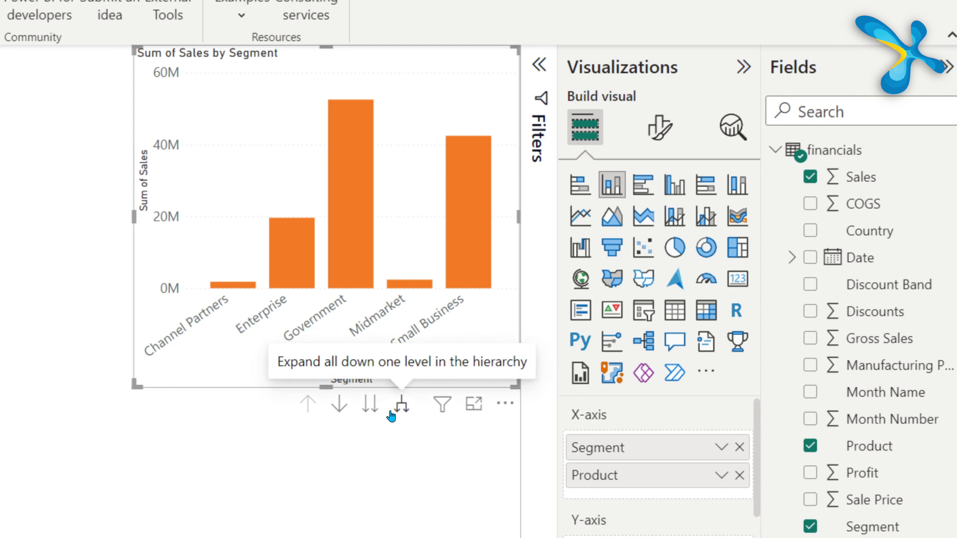
pyautogui.click(385, 459)
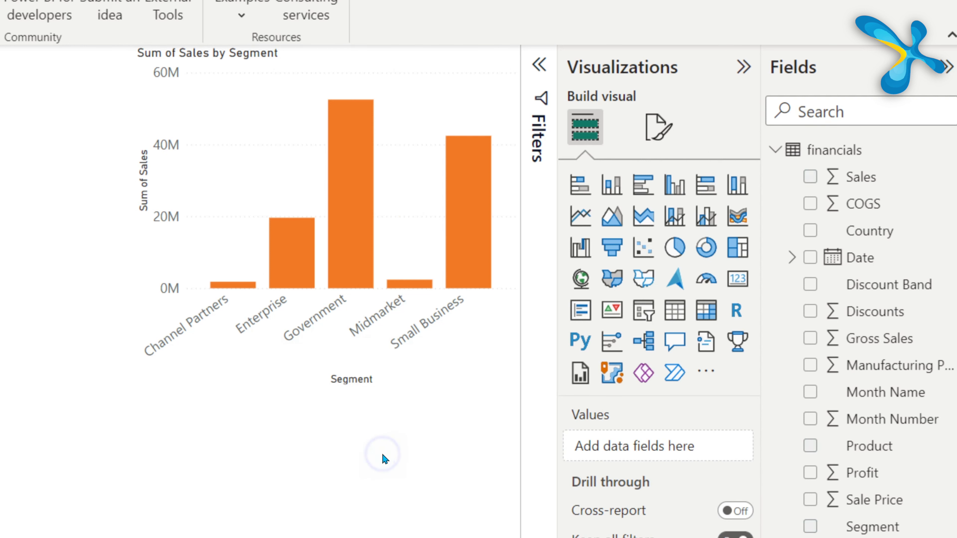
pyautogui.moveTo(341, 216)
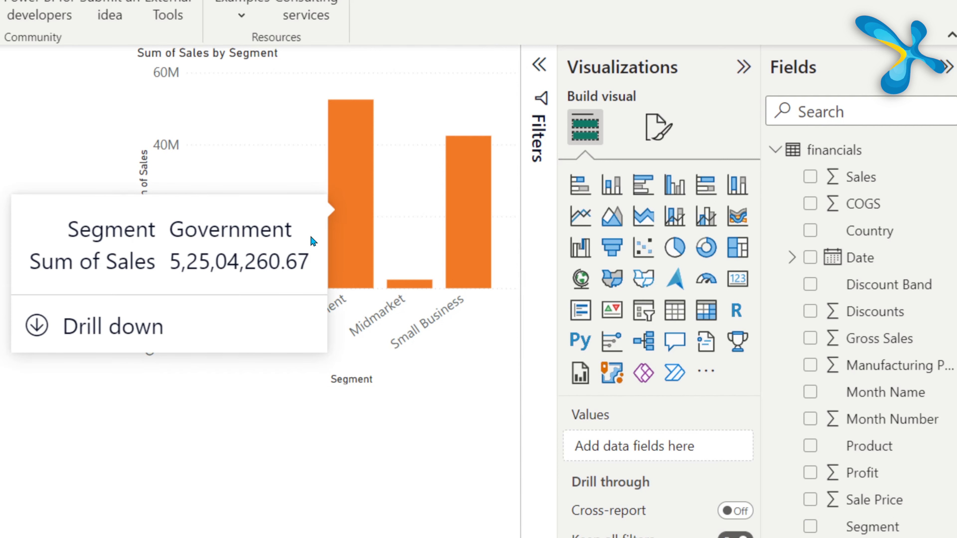
# Turn on data labels for the column chart and return to its field settings
pyautogui.click(234, 312)
pyautogui.click(659, 127)
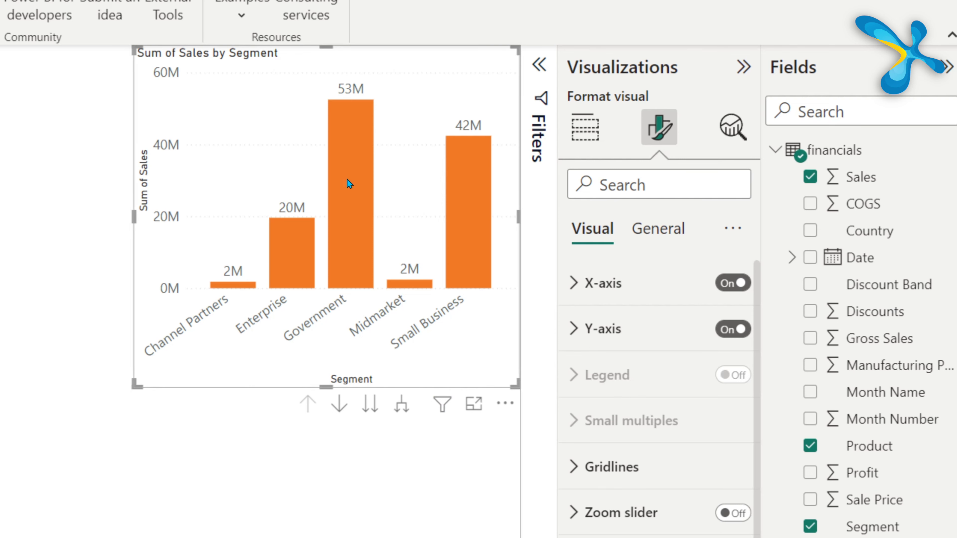
pyautogui.moveTo(349, 184)
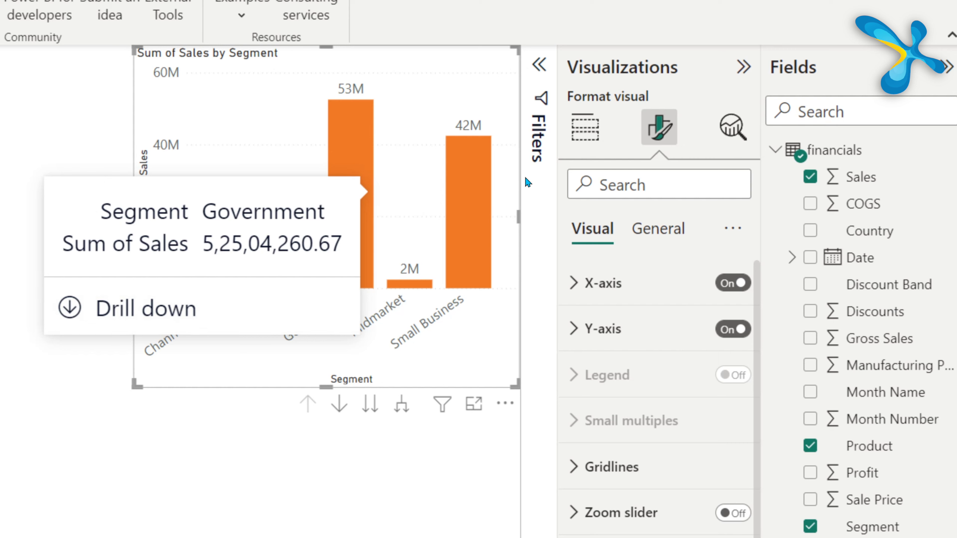
pyautogui.click(590, 137)
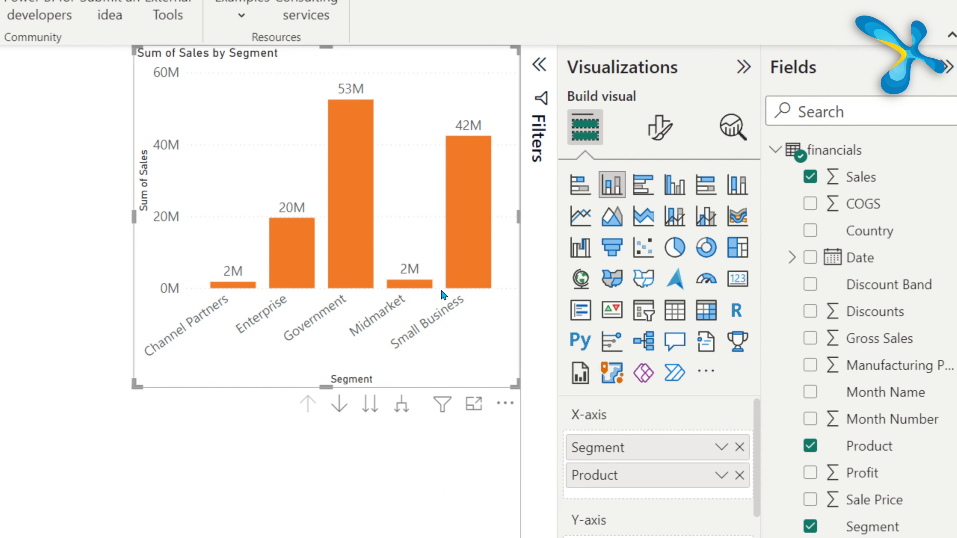
# Drill down into Government from its tooltip and drill back up from the Paseo column's tooltip
pyautogui.moveTo(356, 175)
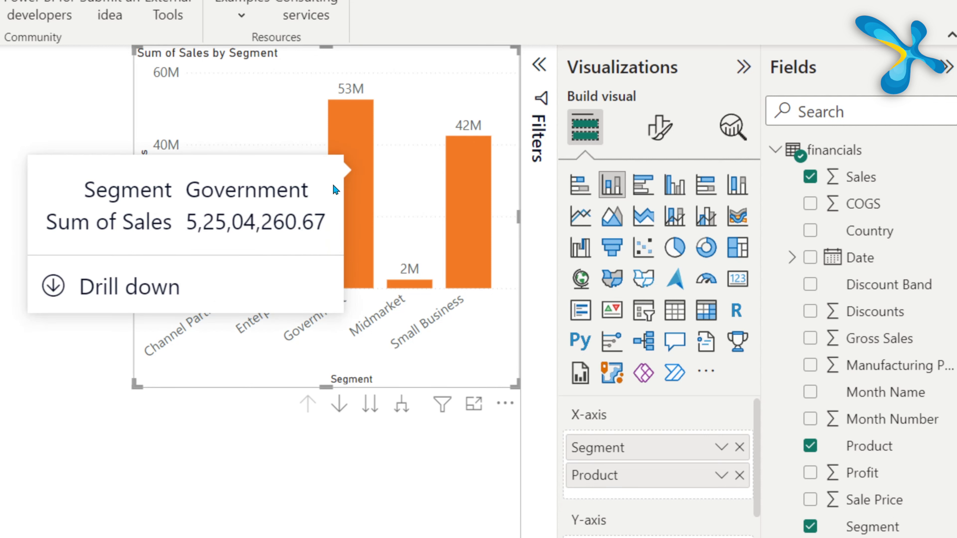
pyautogui.click(203, 280)
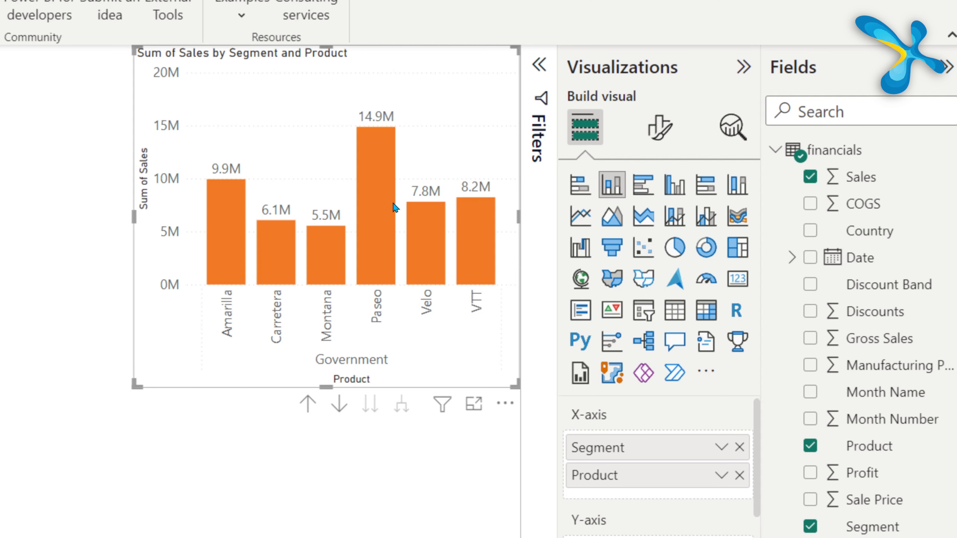
pyautogui.moveTo(395, 207)
pyautogui.moveTo(537, 213)
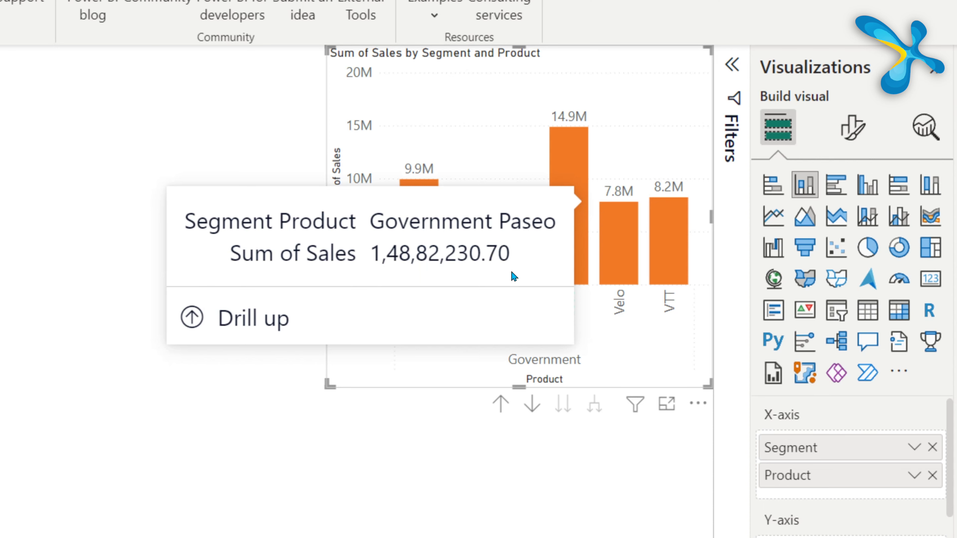
pyautogui.click(463, 311)
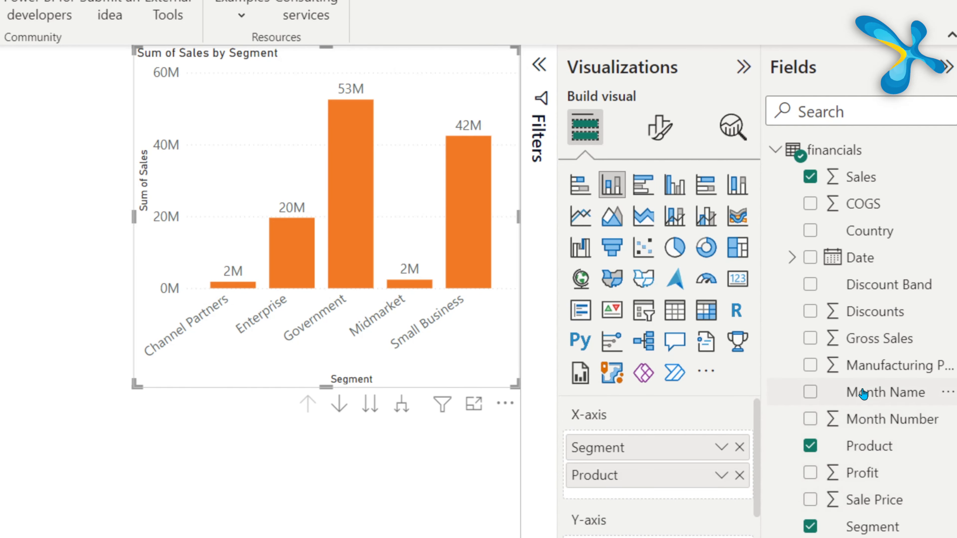
# Add Month Name below Product in the chart's X-axis hierarchy
pyautogui.moveTo(862, 394); pyautogui.dragTo(618, 489)
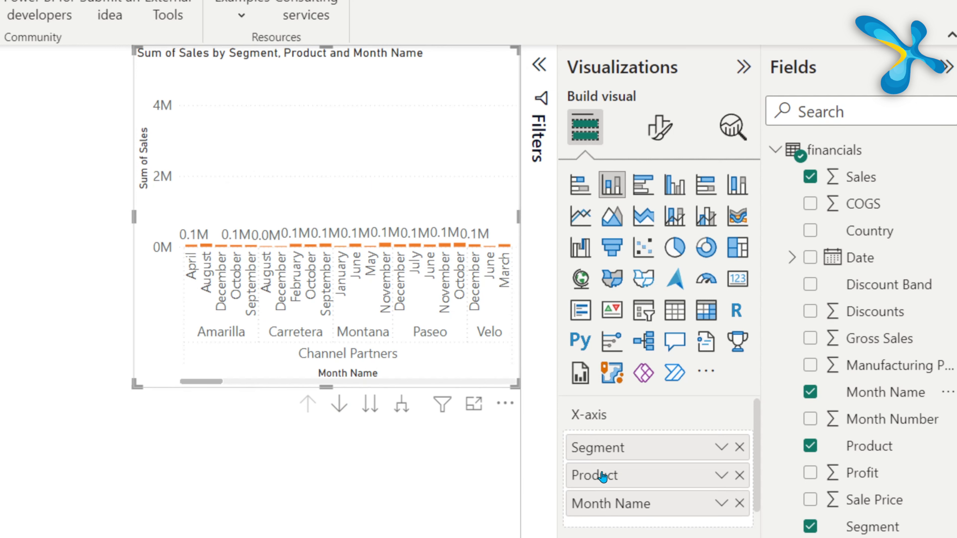
pyautogui.click(339, 430)
pyautogui.moveTo(389, 374)
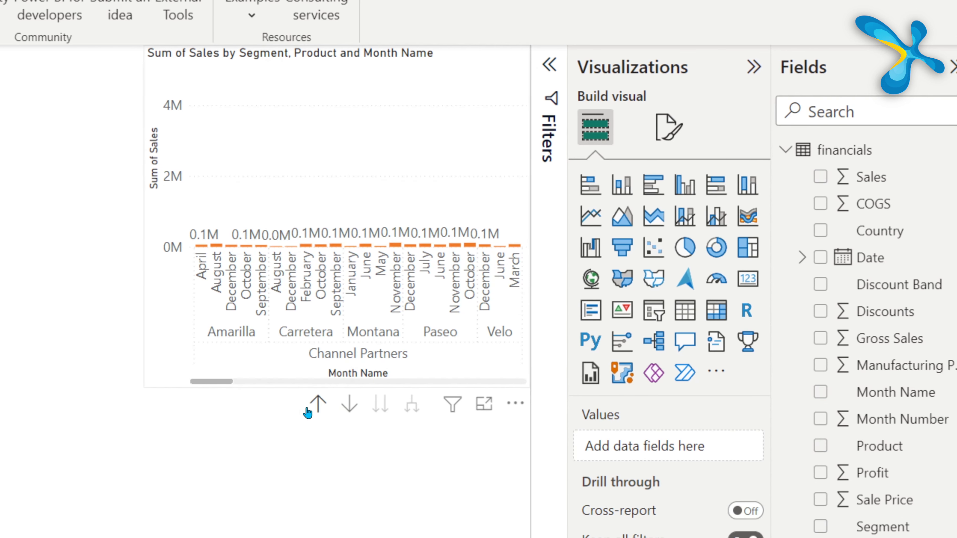
# Drill the three-level chart up to the Segment level and show the tooltip with drill action for Government
pyautogui.click(309, 403)
pyautogui.click(391, 404)
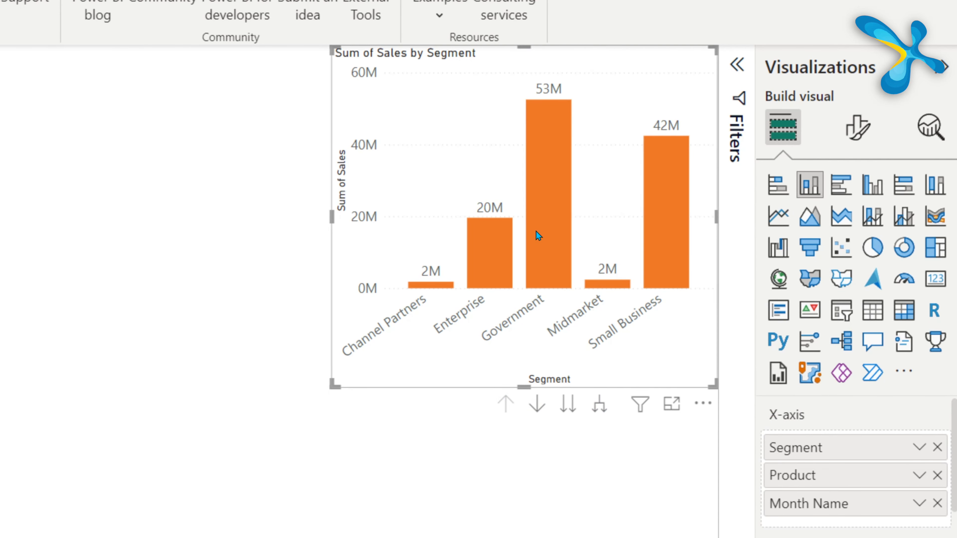
pyautogui.moveTo(536, 231)
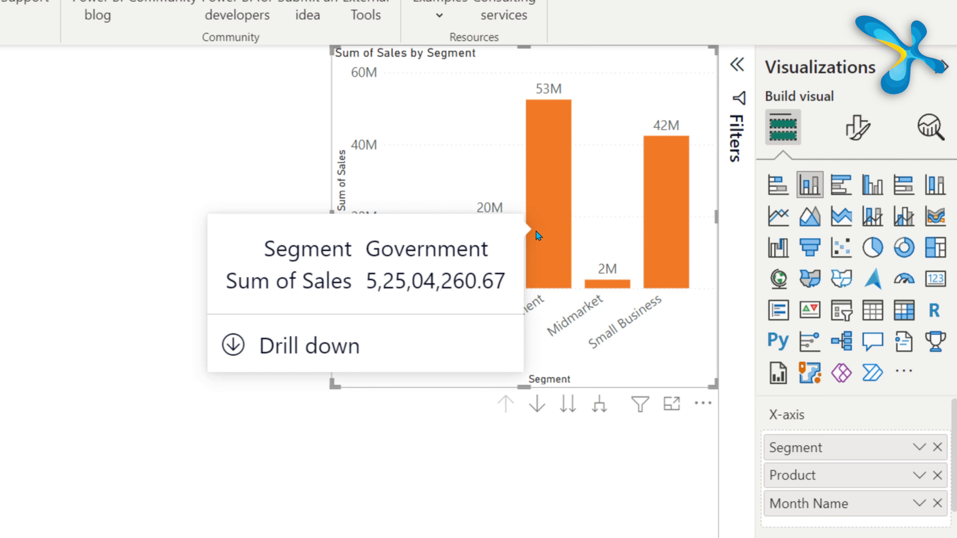
# Drill down into Government from its tooltip and show the Paseo column's tooltip with its drill actions
pyautogui.click(423, 336)
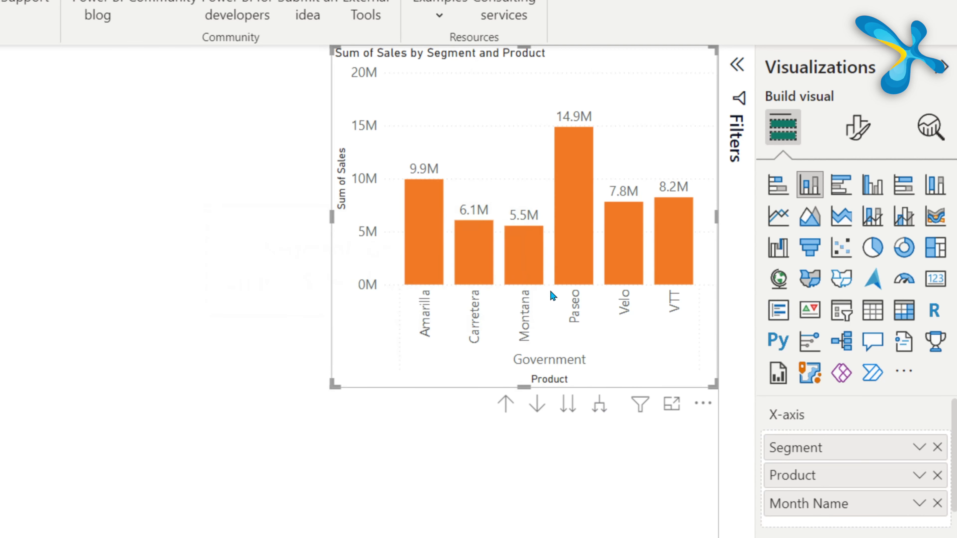
pyautogui.moveTo(575, 261)
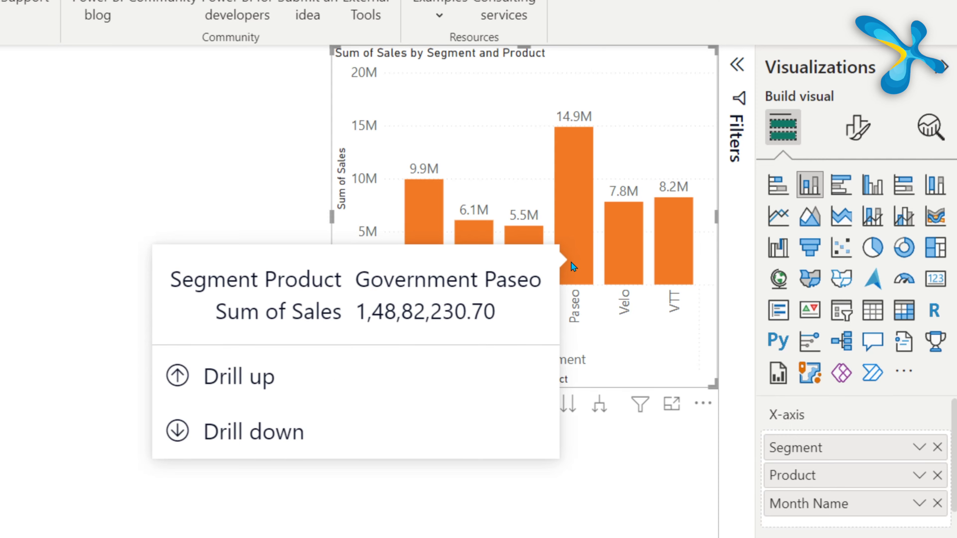
pyautogui.scroll(-5, 762, 425)
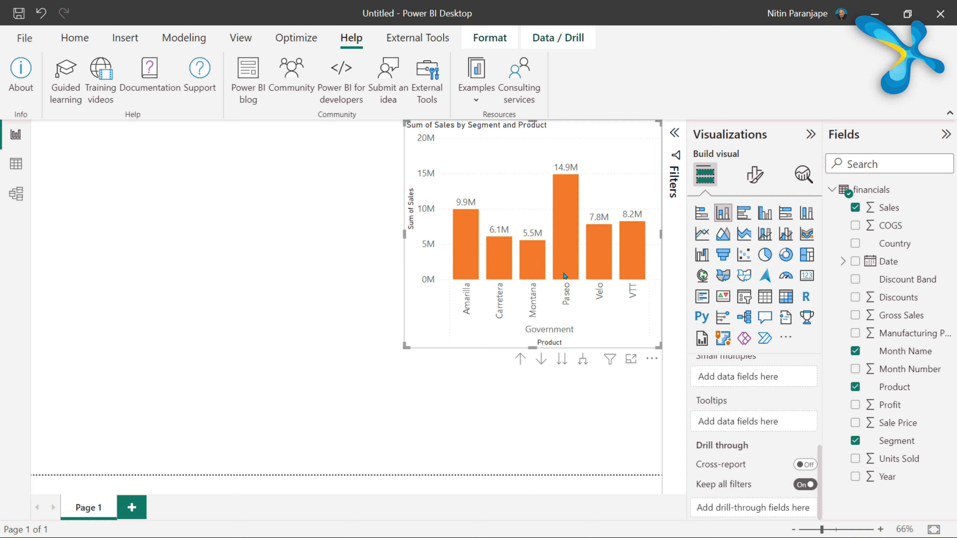
pyautogui.moveTo(565, 275)
pyautogui.moveTo(523, 264)
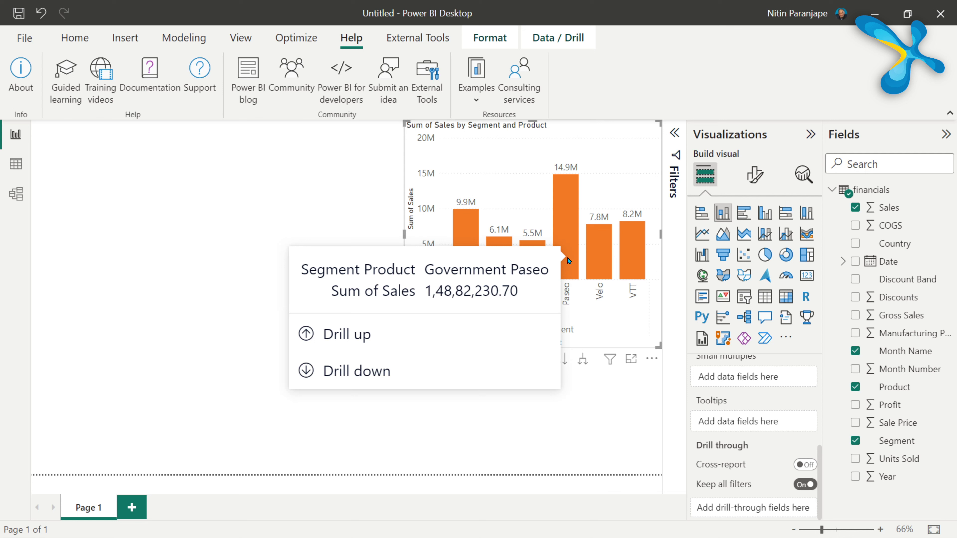
# Add a new report page named tt and hide it
pyautogui.click(131, 508)
pyautogui.doubleClick(138, 508)
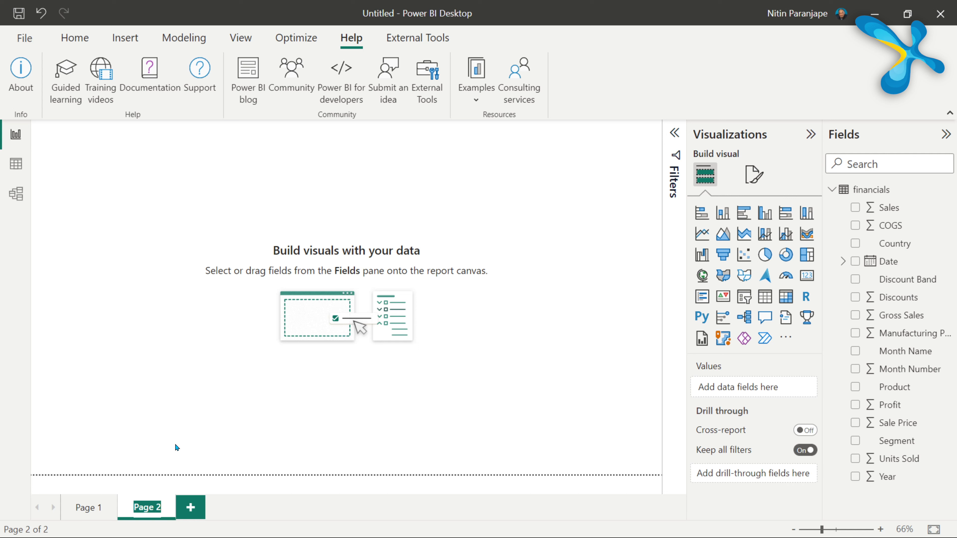
pyautogui.write('tt')
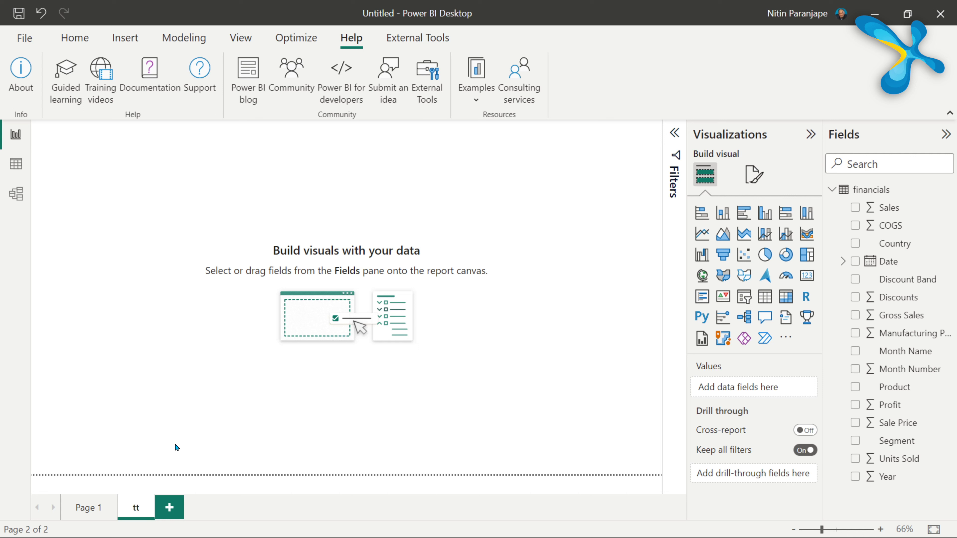
pyautogui.click(141, 512)
pyautogui.rightClick(140, 512)
pyautogui.click(190, 497)
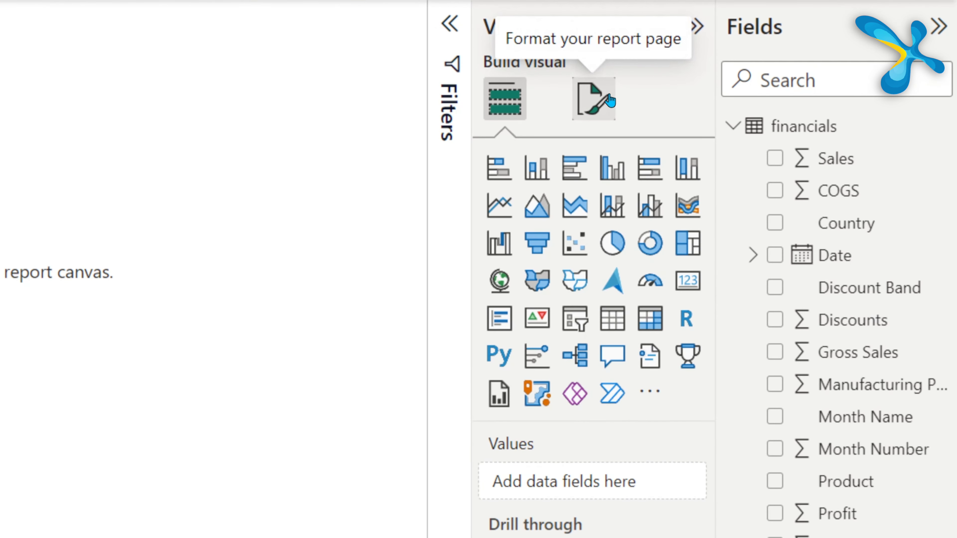
# Allow the tt page to be used as a tooltip and expand its canvas settings
pyautogui.click(610, 100)
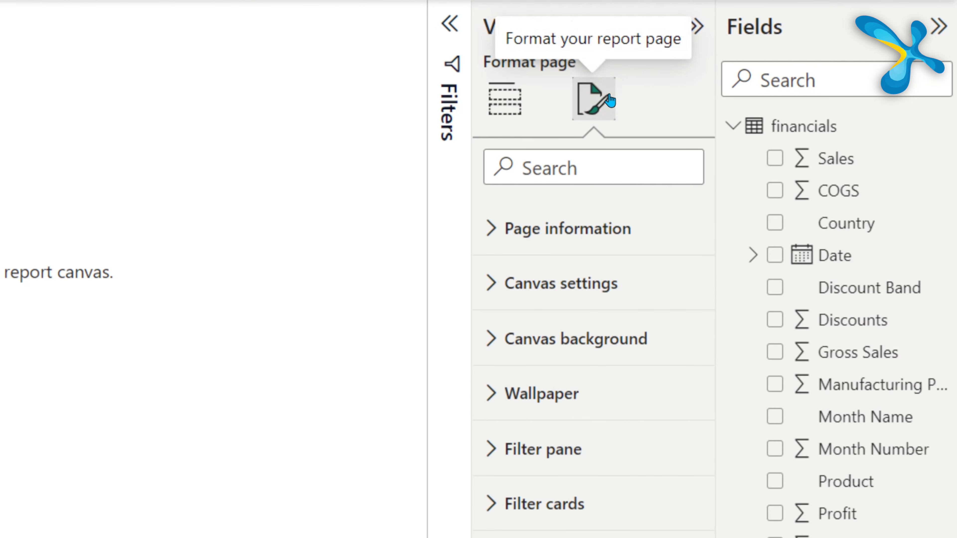
pyautogui.click(554, 228)
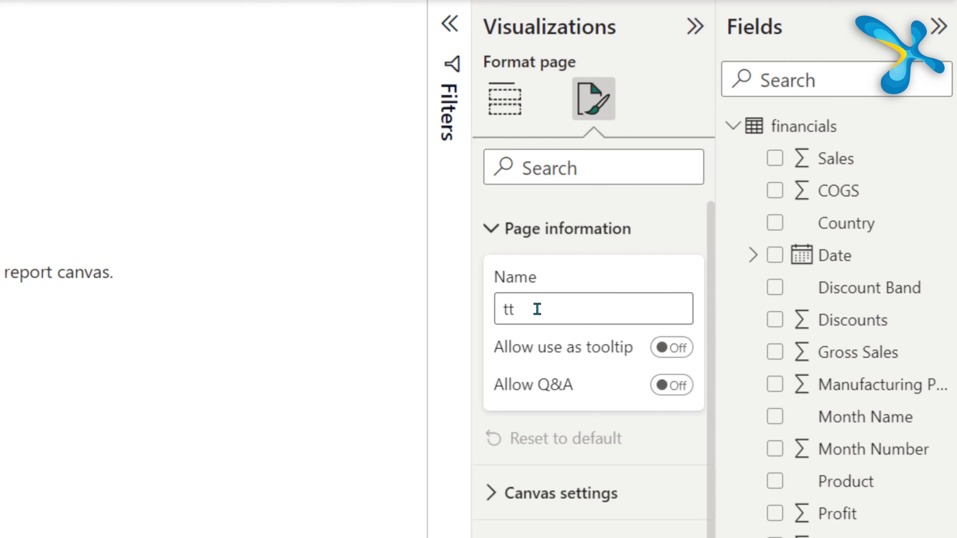
pyautogui.click(672, 357)
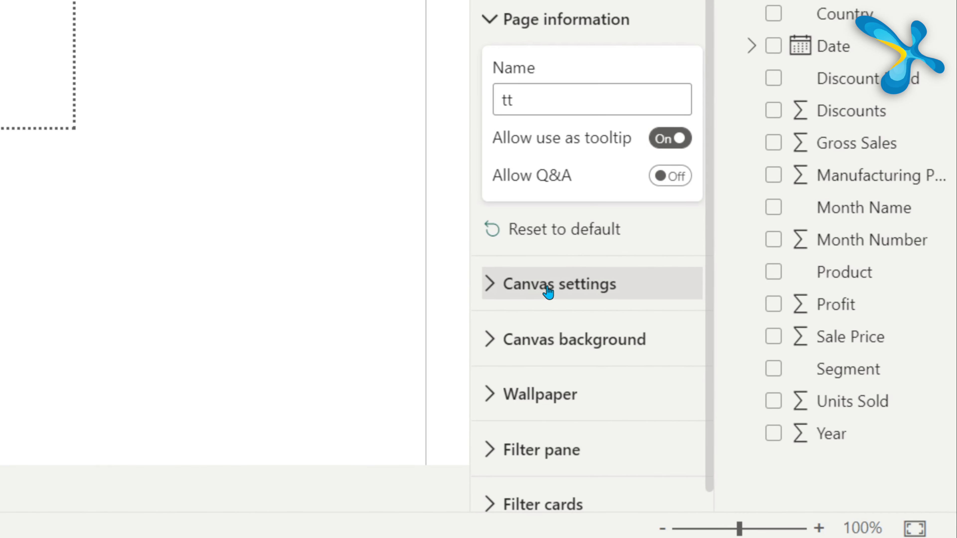
pyautogui.click(729, 397)
pyautogui.scroll(-5, 613, 280)
pyautogui.scroll(5, 654, 171)
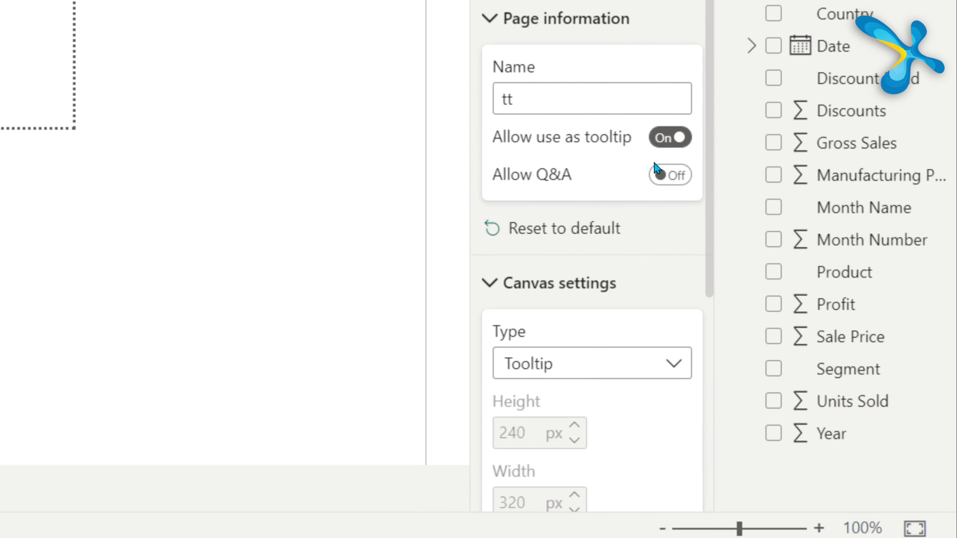
# Try the 16:9 canvas type on the tt page, set it back to Tooltip and leave the canvas settings
pyautogui.click(595, 374)
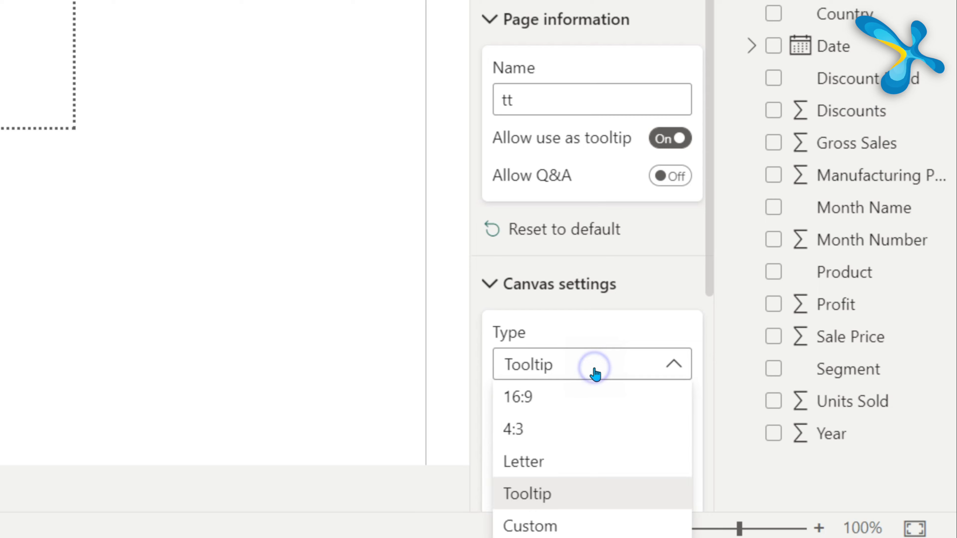
pyautogui.click(566, 399)
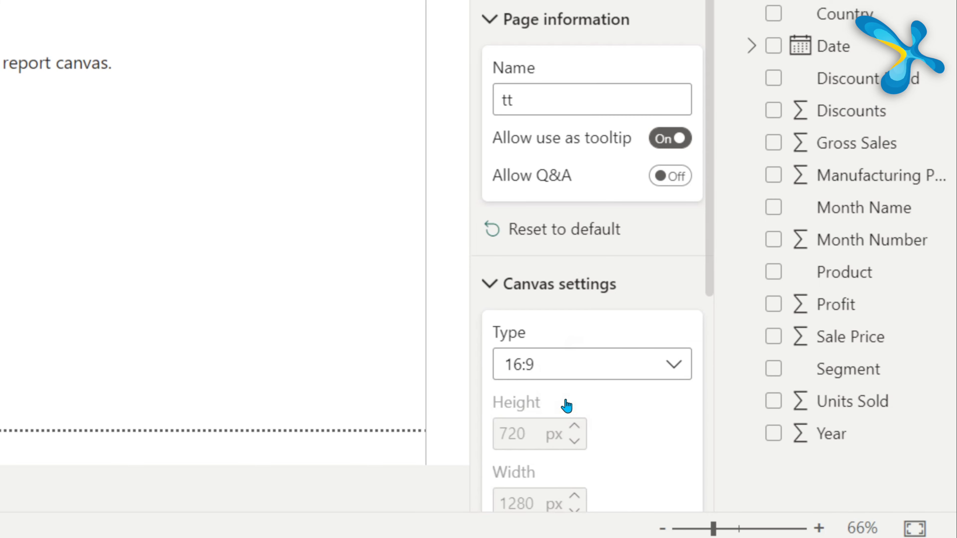
pyautogui.click(586, 360)
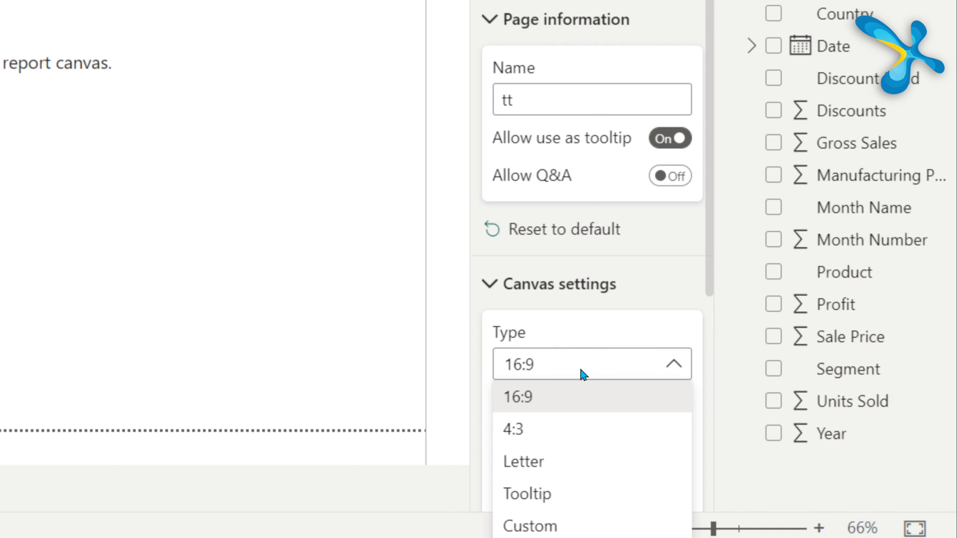
pyautogui.click(555, 492)
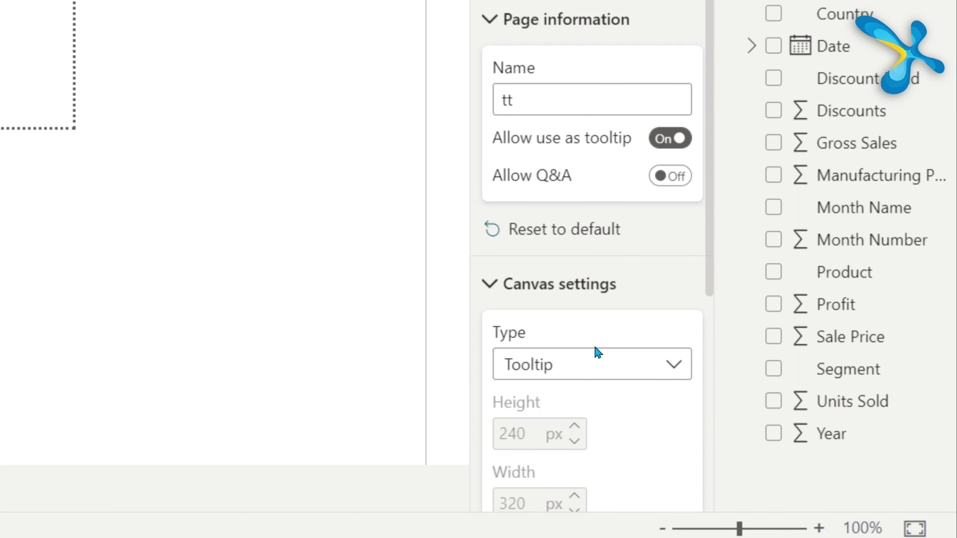
pyautogui.click(665, 375)
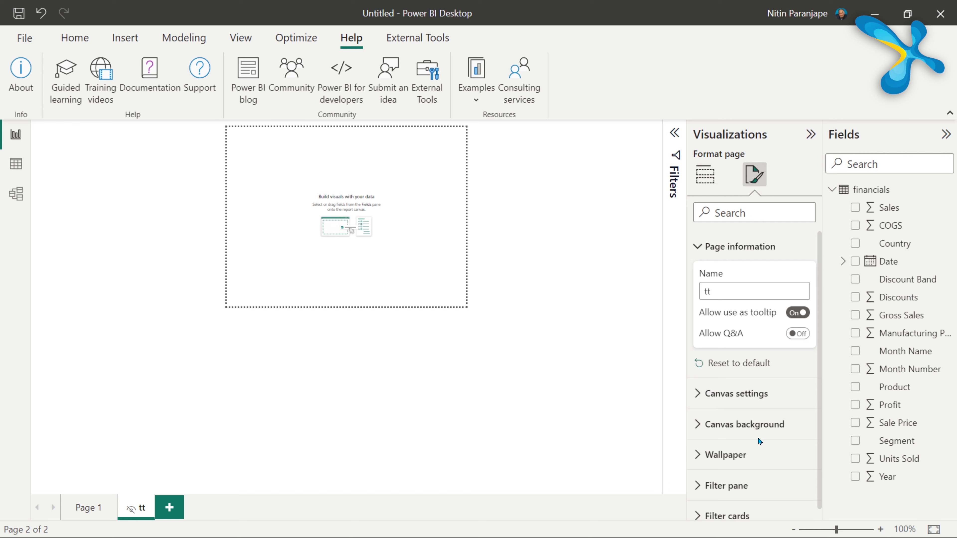
# Add a card visual showing Sum of Sales to the tt tooltip page
pyautogui.click(705, 175)
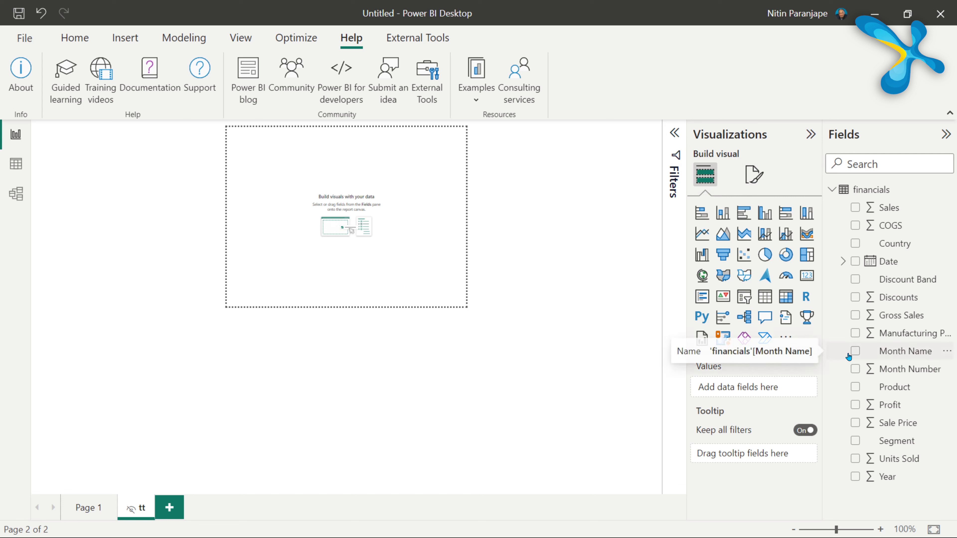
pyautogui.click(806, 276)
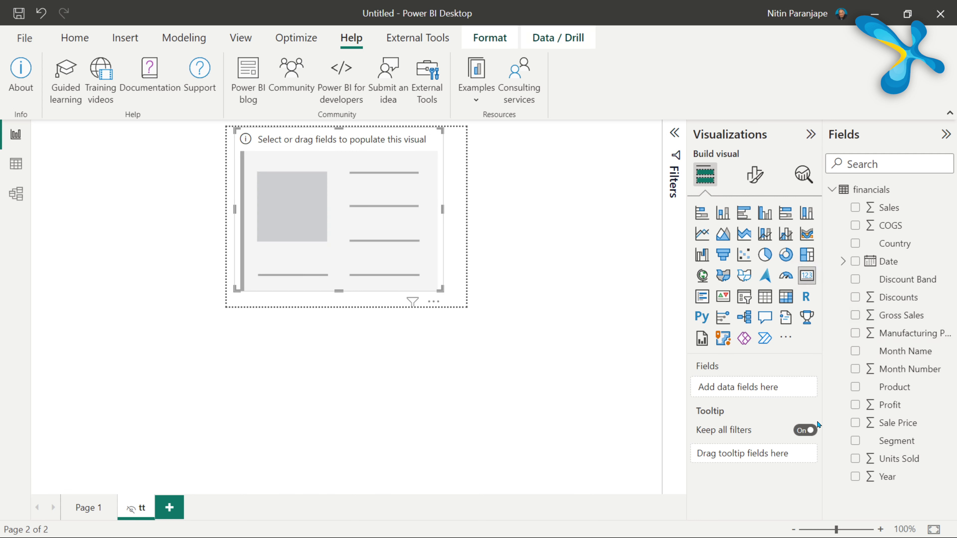
pyautogui.moveTo(881, 208); pyautogui.dragTo(339, 218)
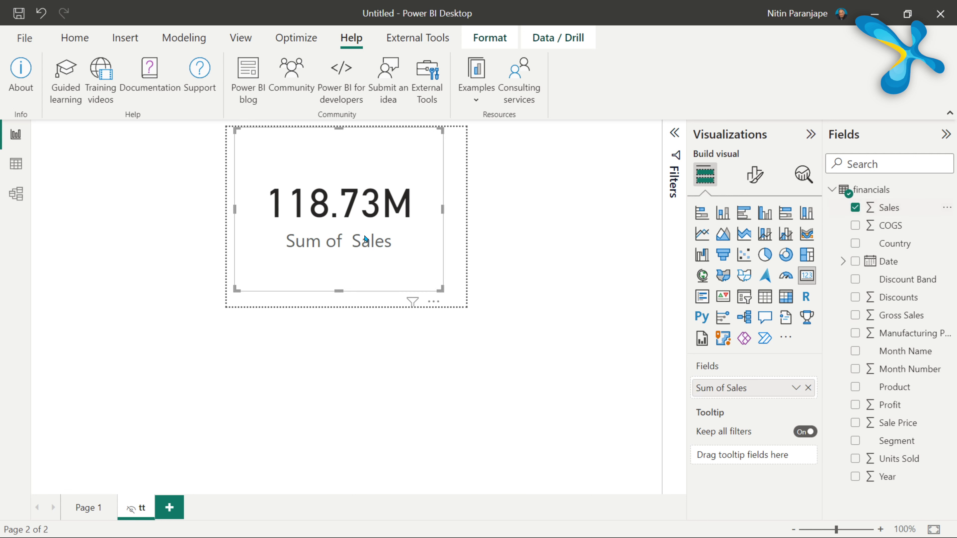
pyautogui.click(447, 364)
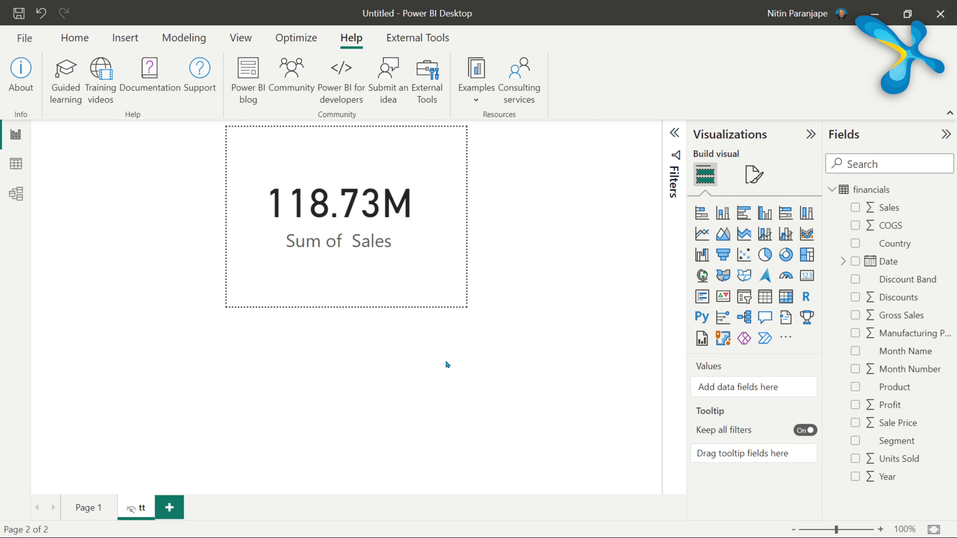
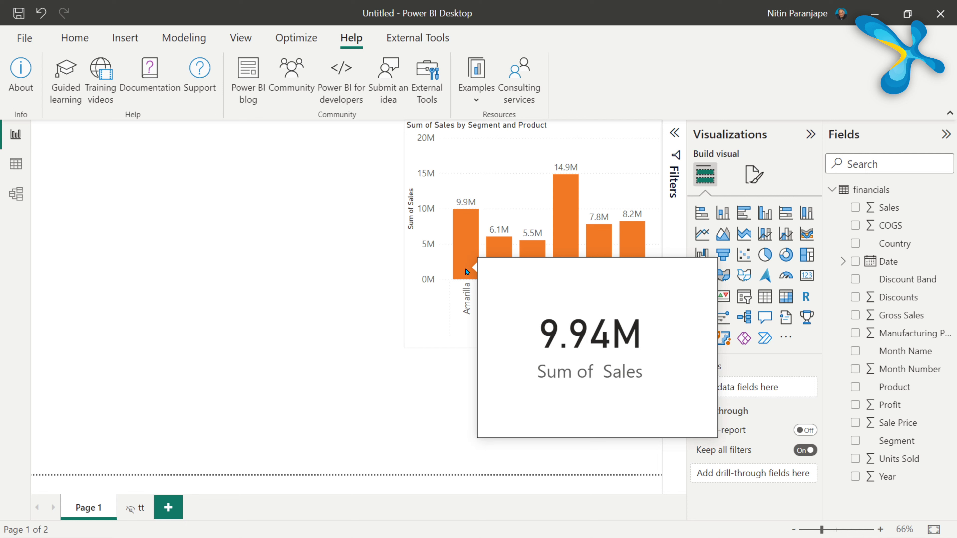
# Check the card tooltip on the Carretera, Paseo and VTT columns of the Page 1 chart
pyautogui.moveTo(505, 251)
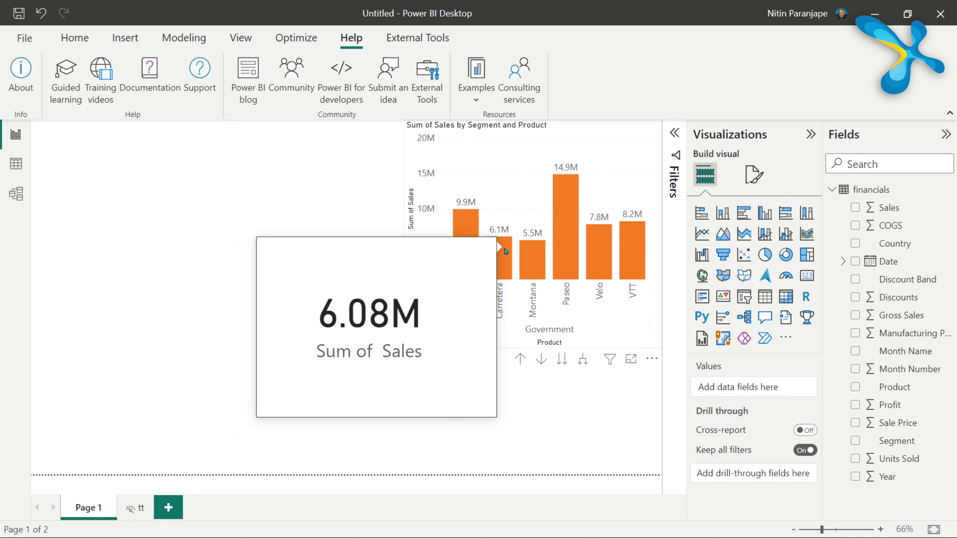
pyautogui.moveTo(575, 247)
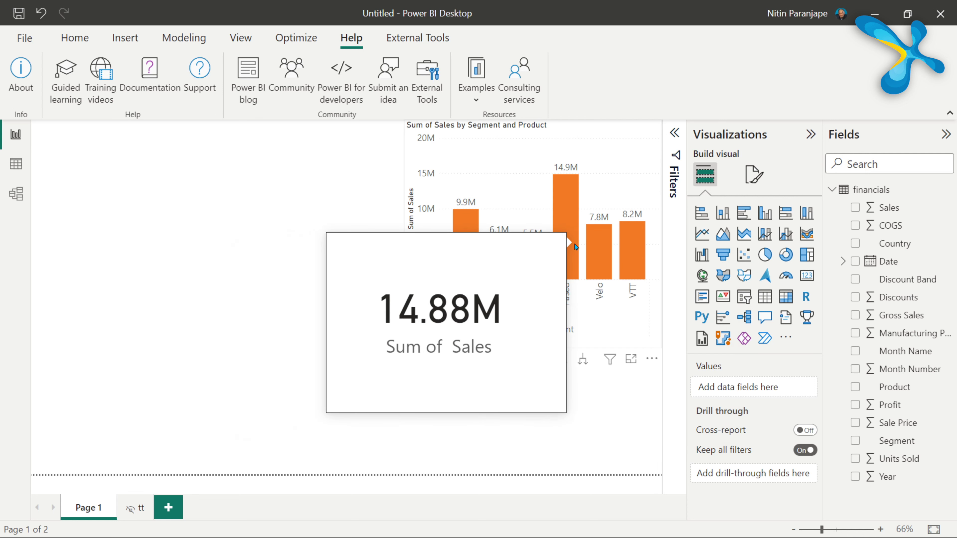
pyautogui.moveTo(646, 247)
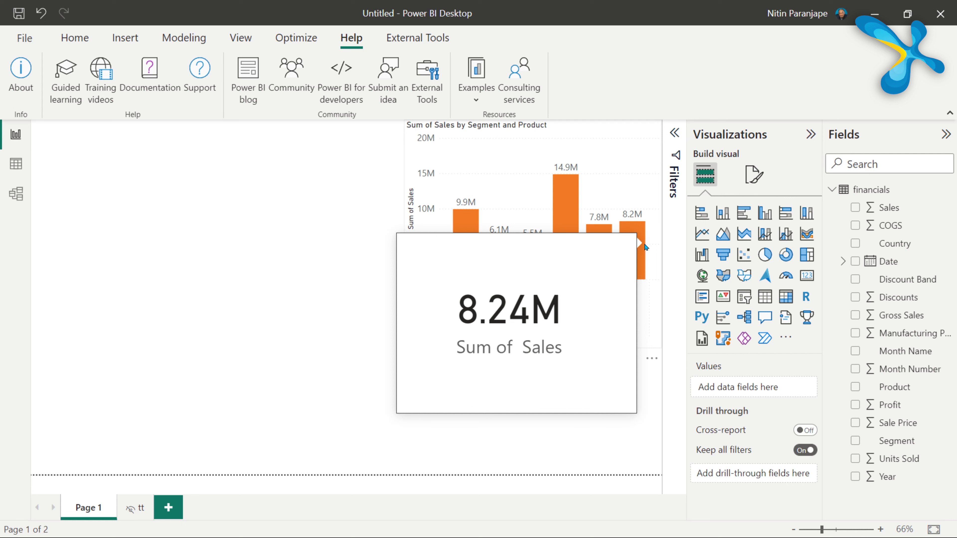
# Replace the card on the tt page with a map of Sum of Sales by Country and enlarge it to fill the page
pyautogui.click(145, 507)
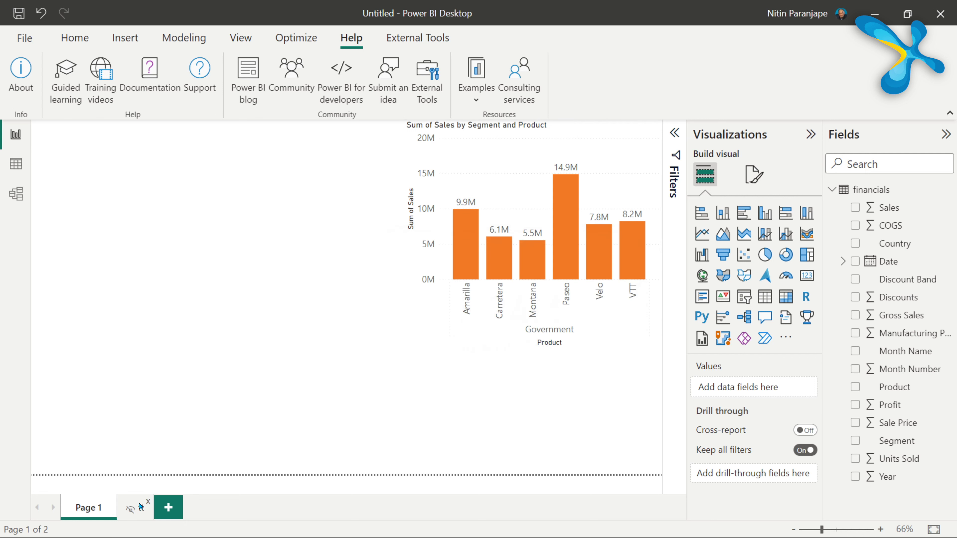
pyautogui.click(404, 247)
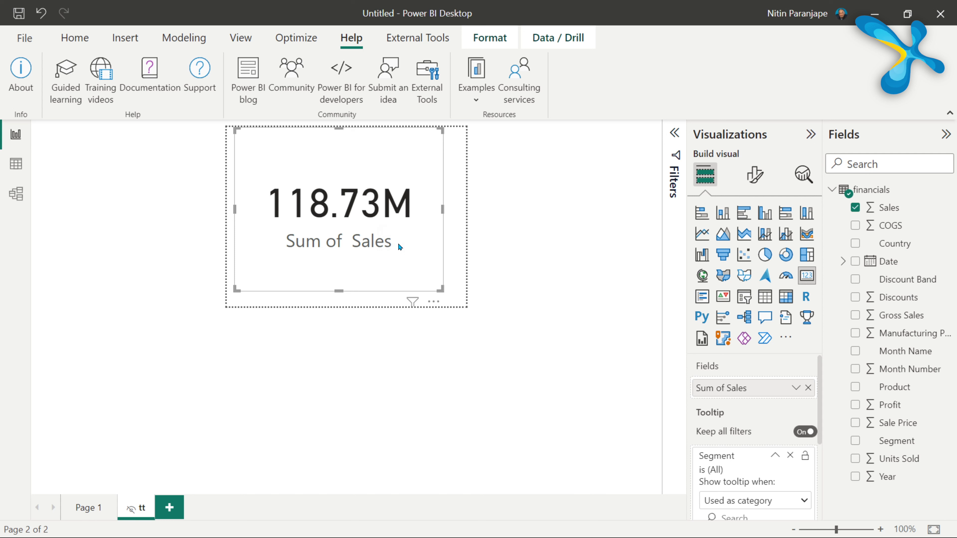
pyautogui.press('Delete')
pyautogui.click(874, 248)
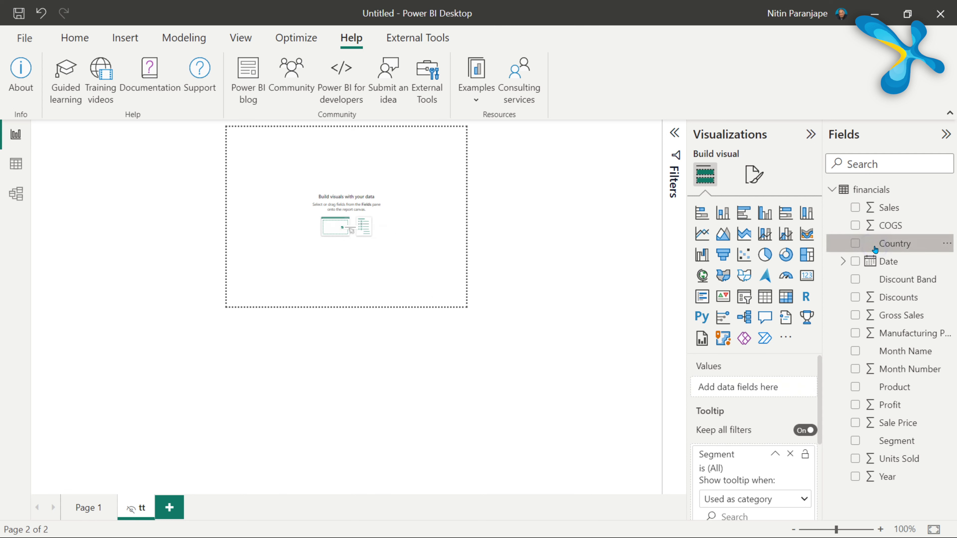
pyautogui.click(853, 245)
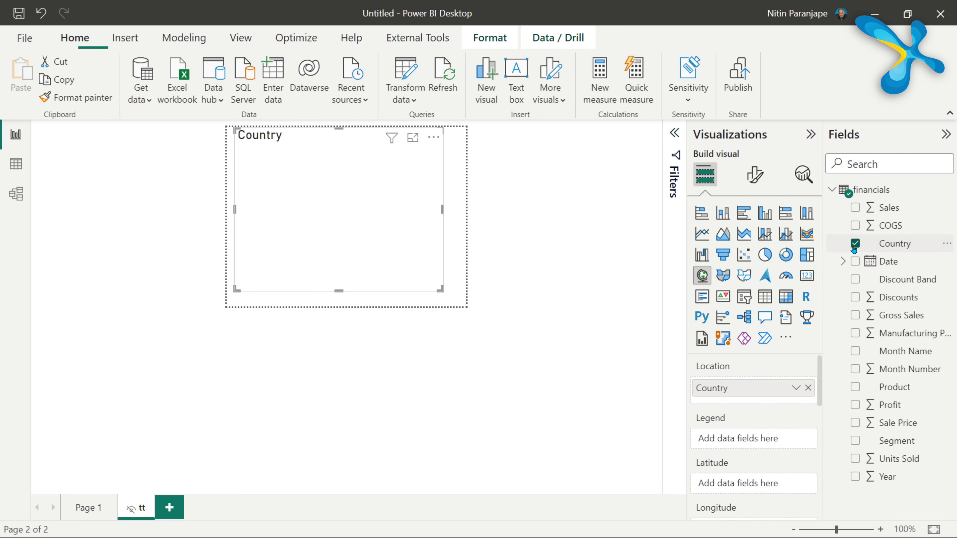
pyautogui.click(884, 213)
pyautogui.click(856, 210)
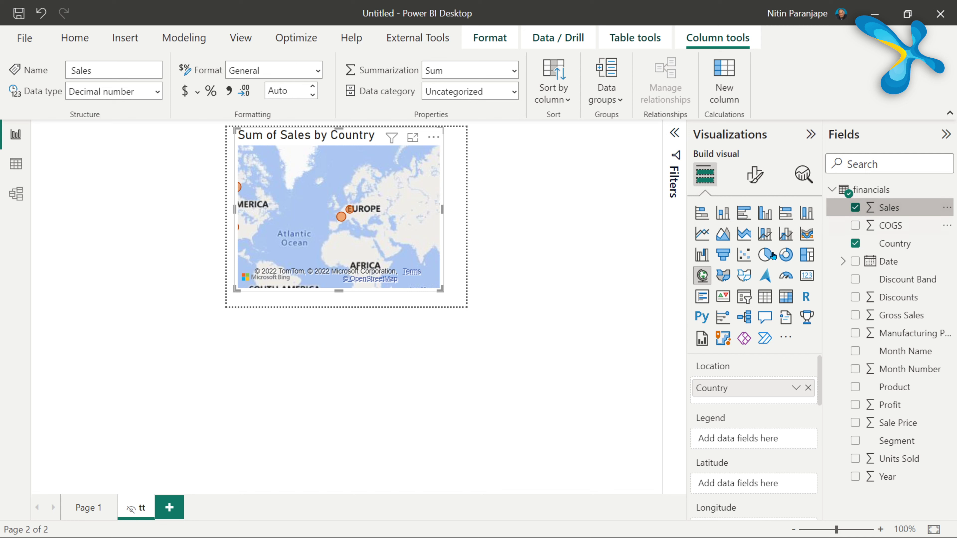
pyautogui.moveTo(438, 288); pyautogui.dragTo(466, 305)
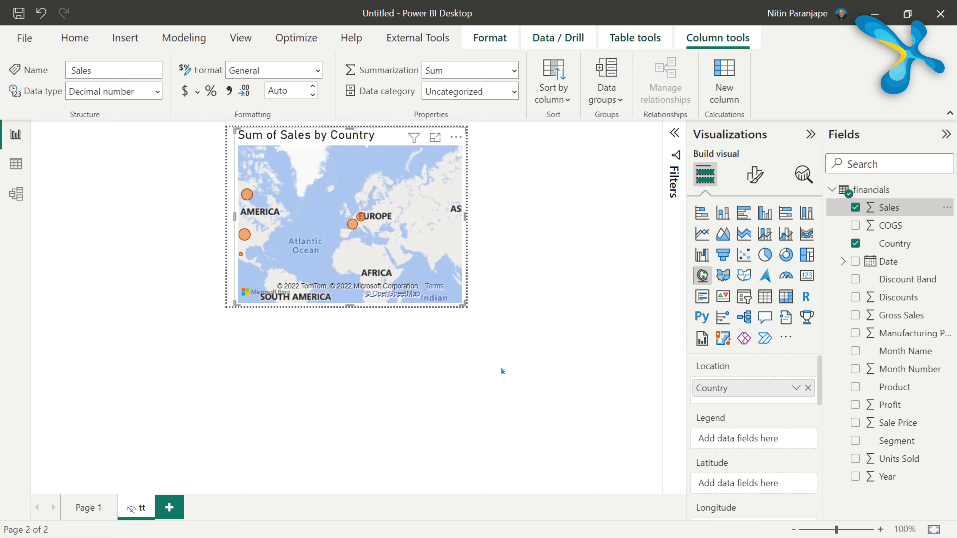
# Return to Page 1 and check the map tooltip on the Amarilla and Montana columns
pyautogui.click(89, 507)
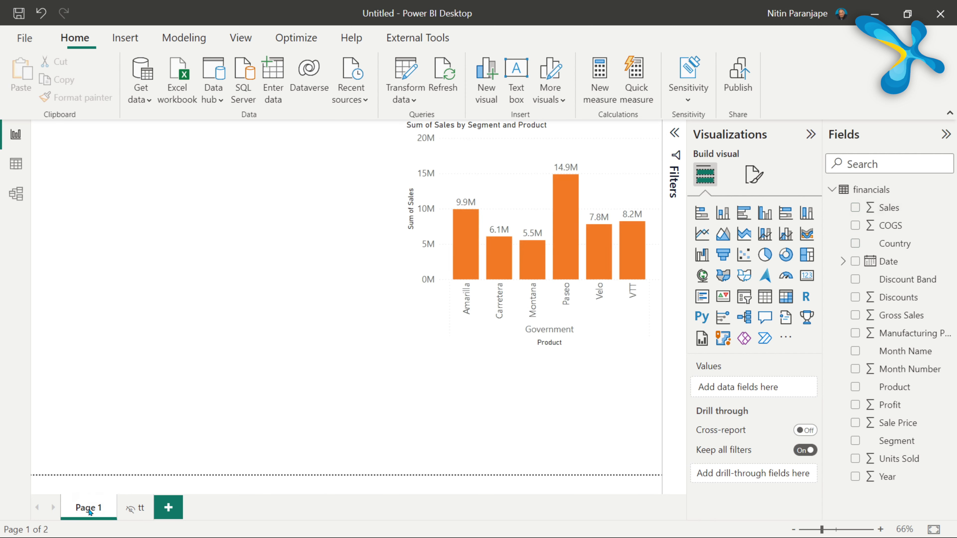
pyautogui.moveTo(469, 261)
pyautogui.moveTo(527, 275)
# Duplicate the tt page and rename the copy tt2
pyautogui.rightClick(133, 504)
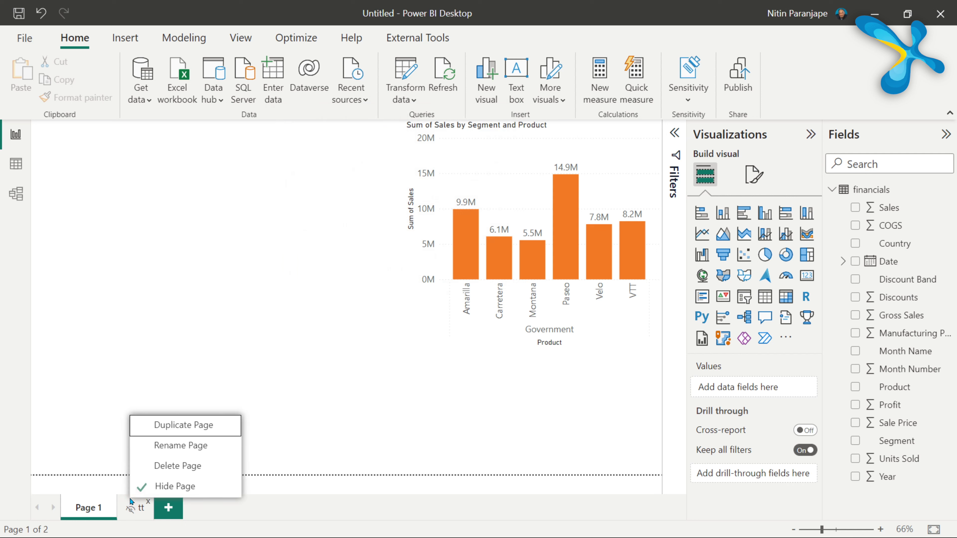
pyautogui.click(185, 425)
pyautogui.doubleClick(200, 507)
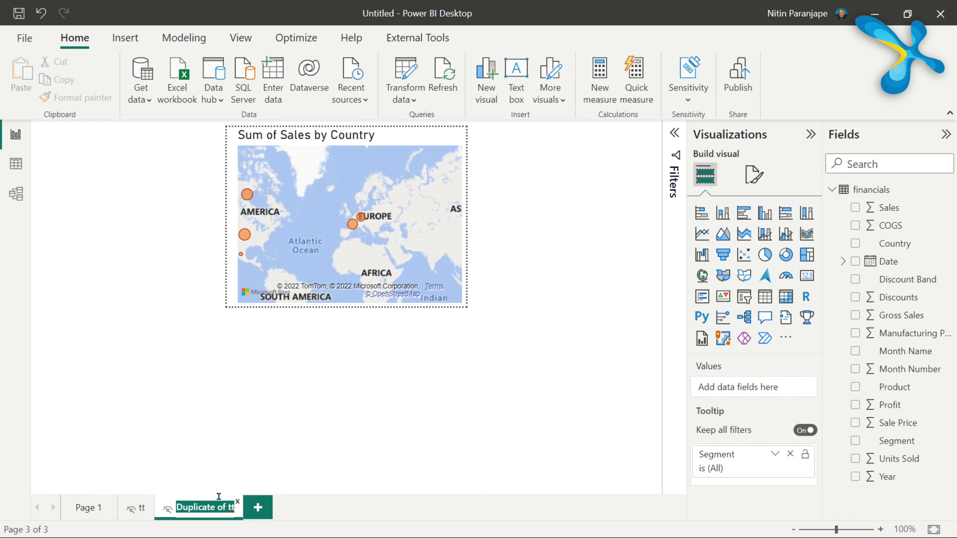
pyautogui.write('tt2')
pyautogui.press('Return')
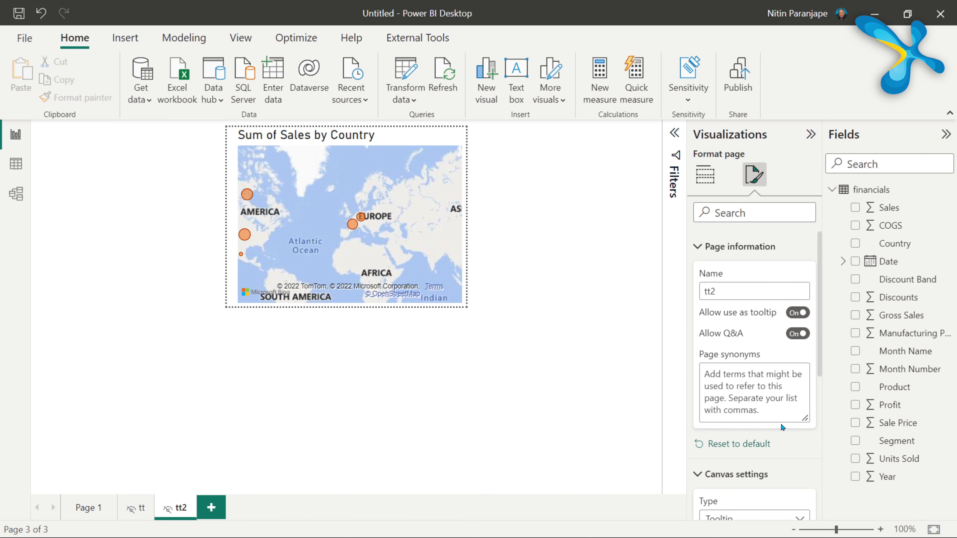
# Check the canvas settings of the tt2 page and delete its Sum of Sales by Country map
pyautogui.scroll(-3, 755, 433)
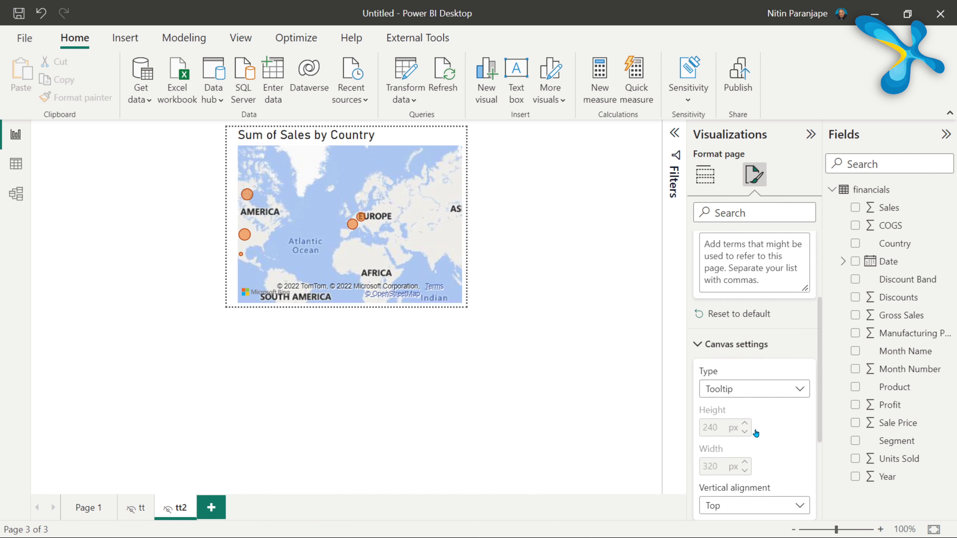
pyautogui.scroll(3, 754, 431)
pyautogui.click(423, 187)
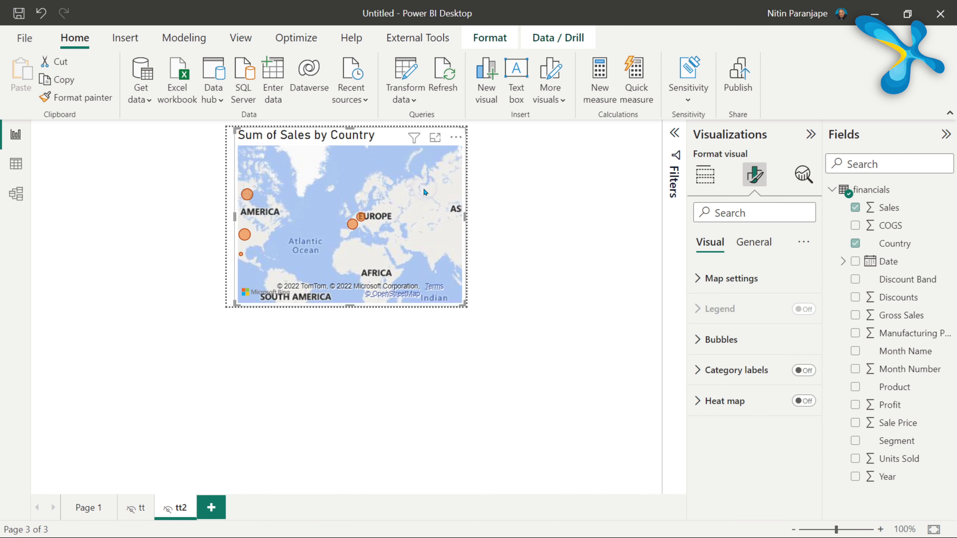
pyautogui.press('Delete')
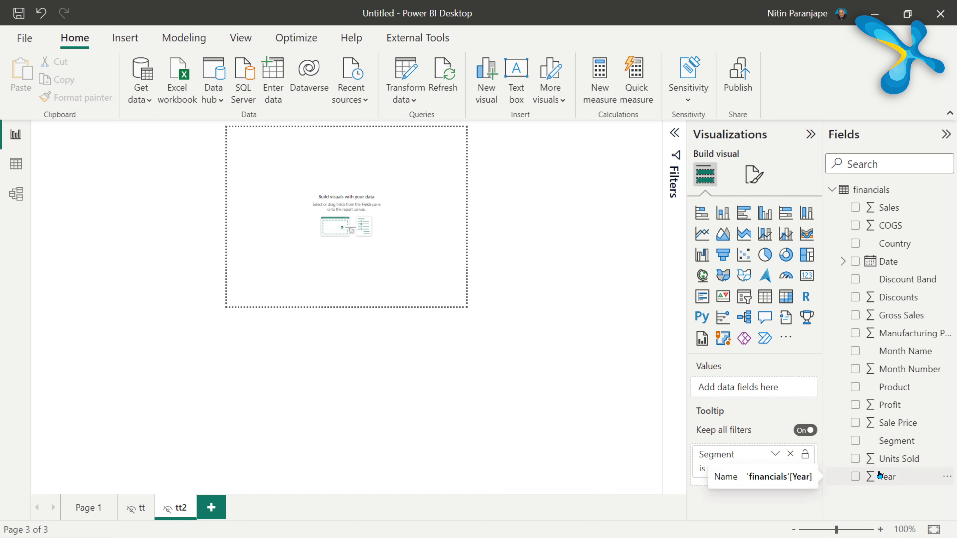
# Build a stacked column chart on tt2 with Year on the X-axis and Sales on the Y-axis, sized to fill the page
pyautogui.click(722, 213)
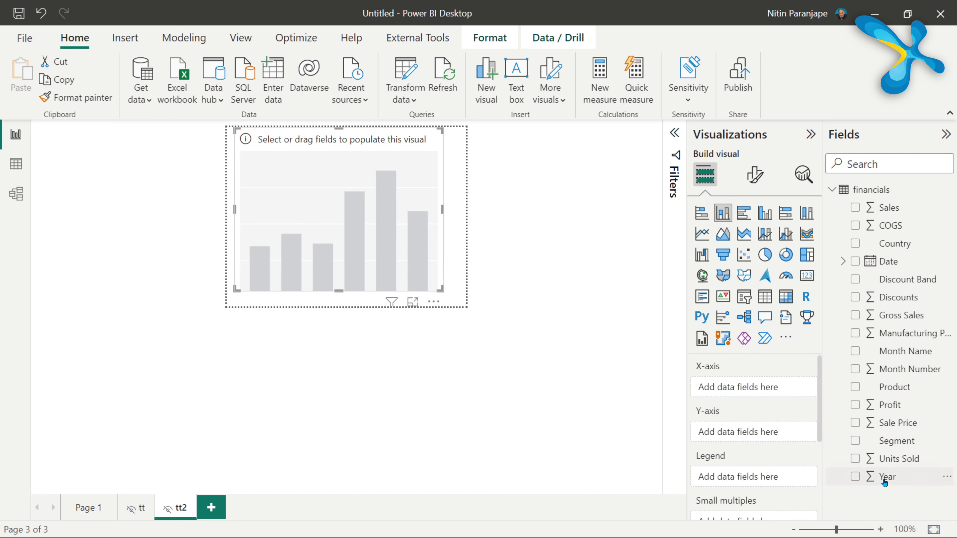
pyautogui.moveTo(883, 478); pyautogui.dragTo(740, 386)
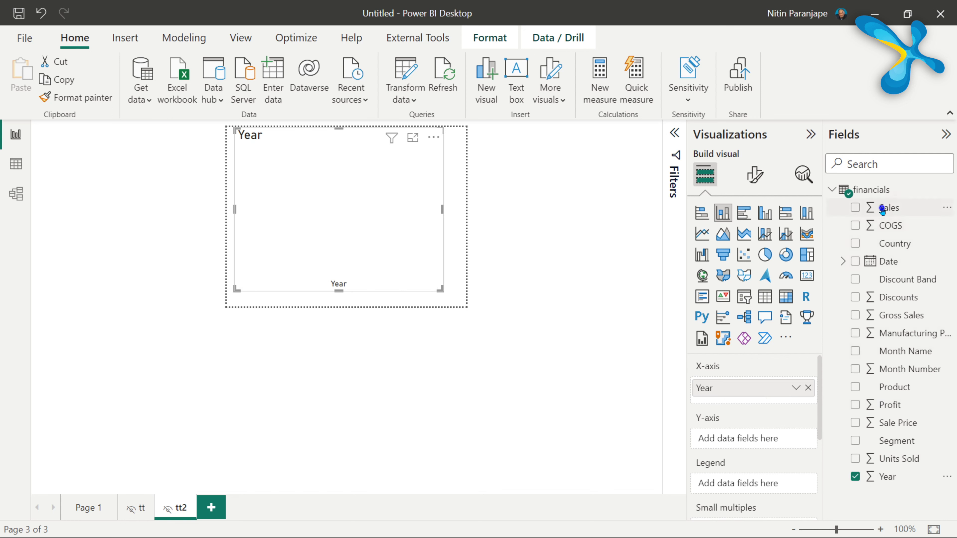
pyautogui.moveTo(883, 208); pyautogui.dragTo(750, 445)
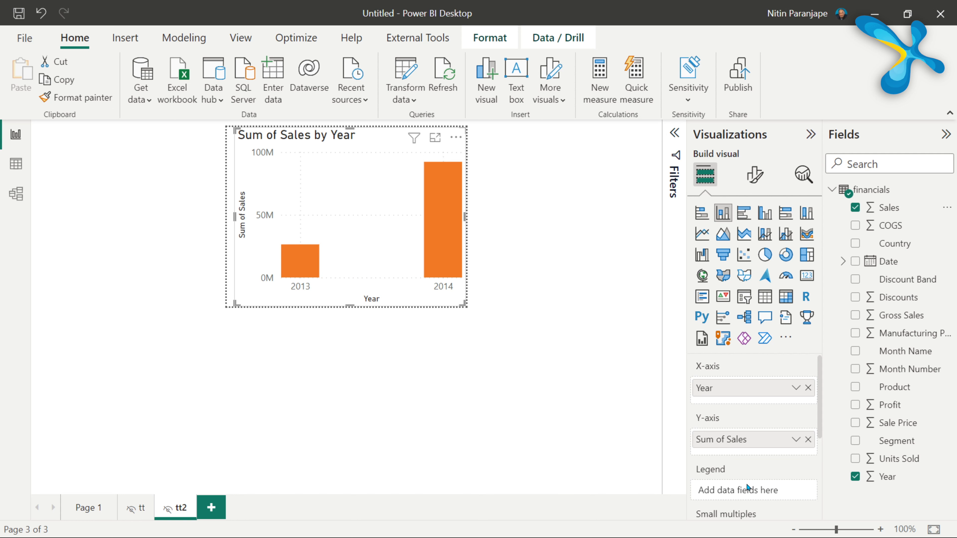
pyautogui.click(623, 405)
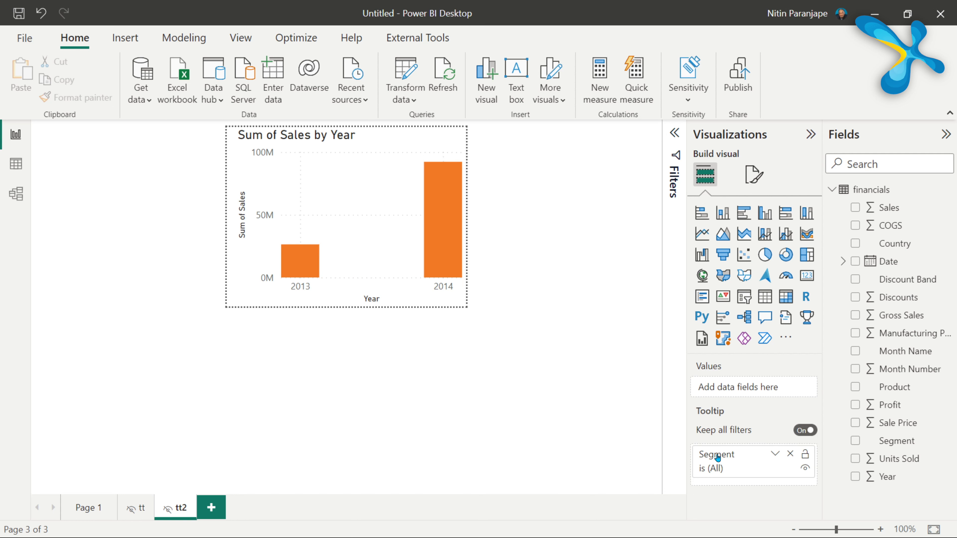